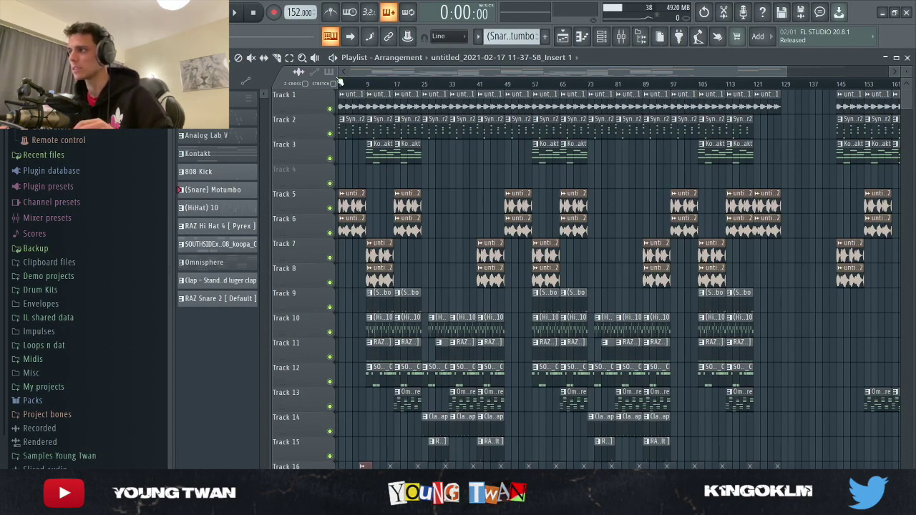
# Step: Play the opening of the beat, stop it, and return the song position to the start
pyautogui.press('space')
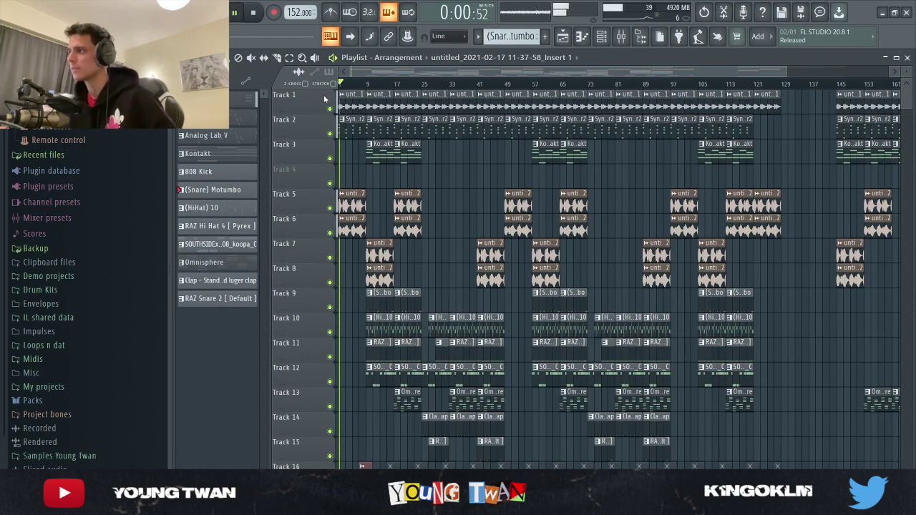
pyautogui.press('space')
pyautogui.click(394, 84)
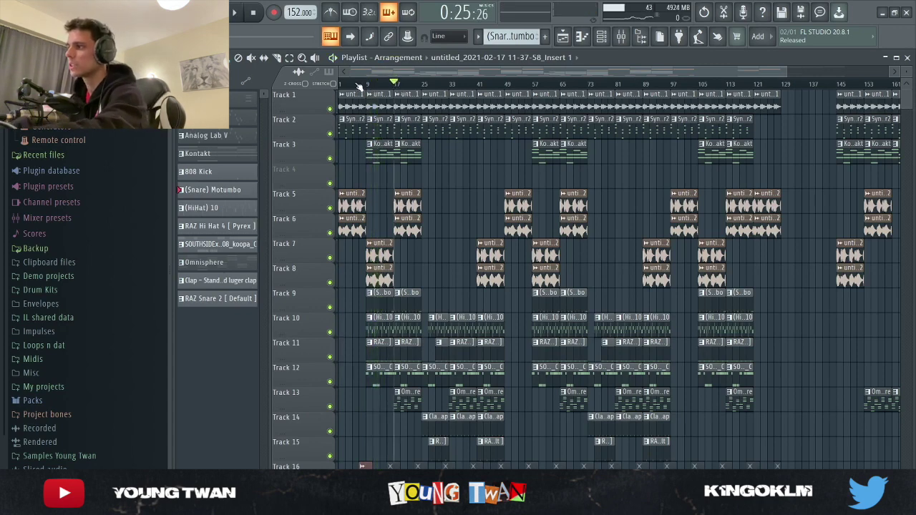
pyautogui.press('space')
# Step: Close the channel rack and start playing the arrangement
pyautogui.press('F6')
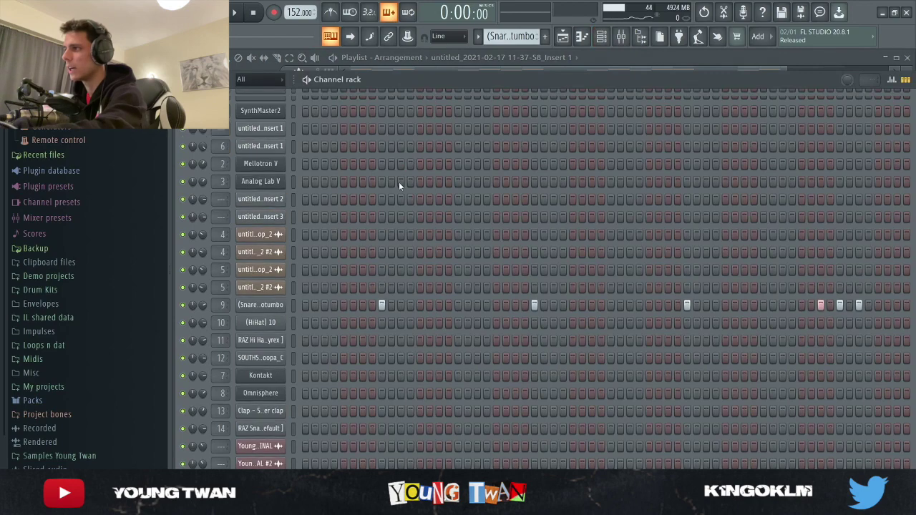
pyautogui.scroll(1, 398, 180)
pyautogui.press('F6')
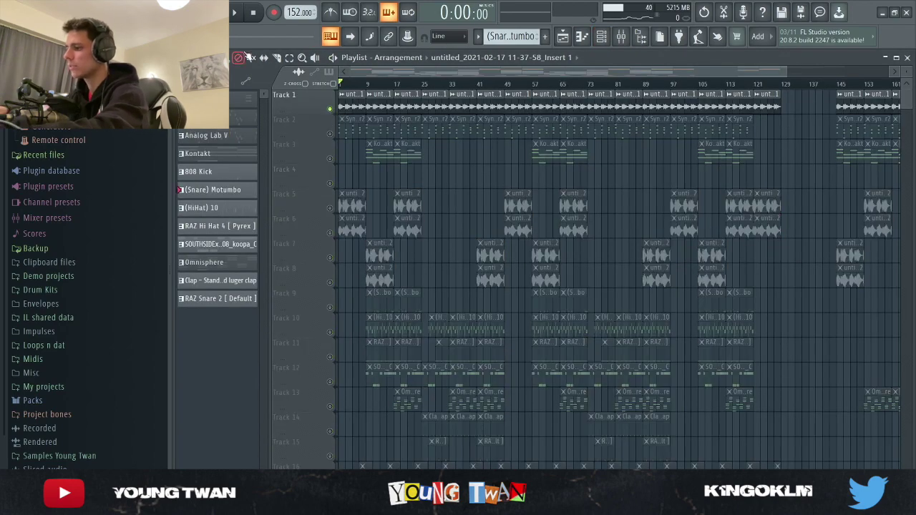
pyautogui.press('space')
pyautogui.scroll(3, 316, 149)
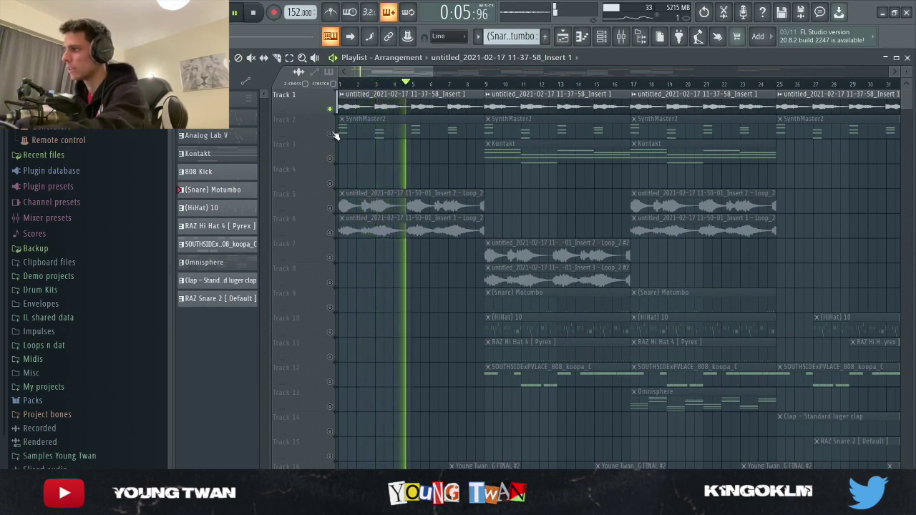
# Step: Check the mixer during playback, then jump playback to bars 9 and 11 and back to the start
pyautogui.press('F9')
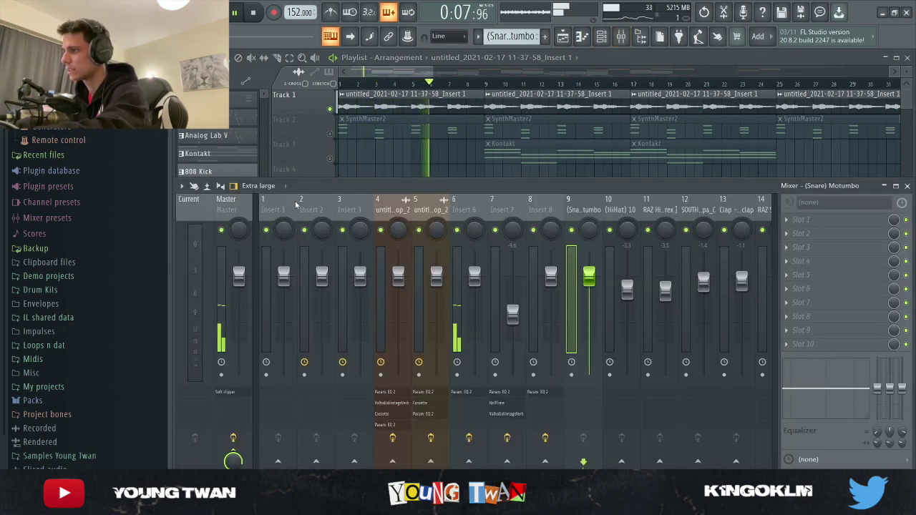
pyautogui.hscroll(-1, 296, 206)
pyautogui.hscroll(1, 428, 231)
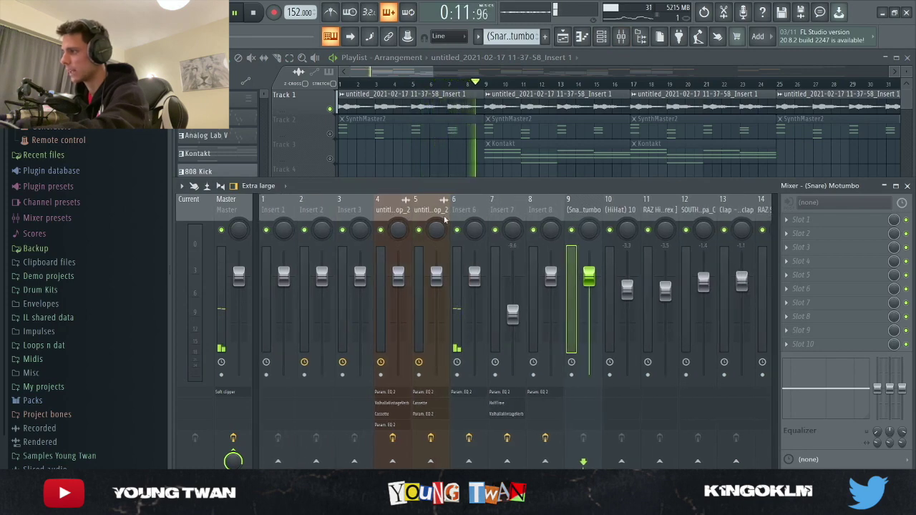
pyautogui.press('F9')
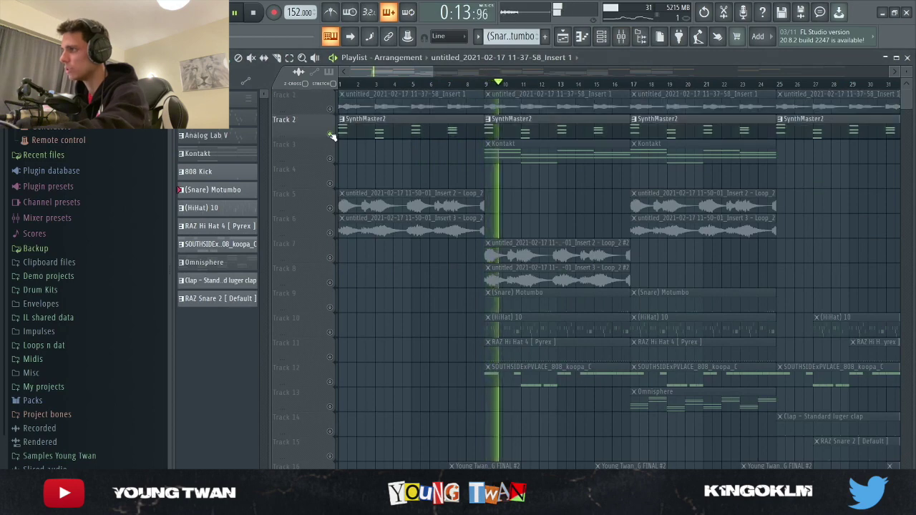
pyautogui.click(485, 84)
pyautogui.click(522, 85)
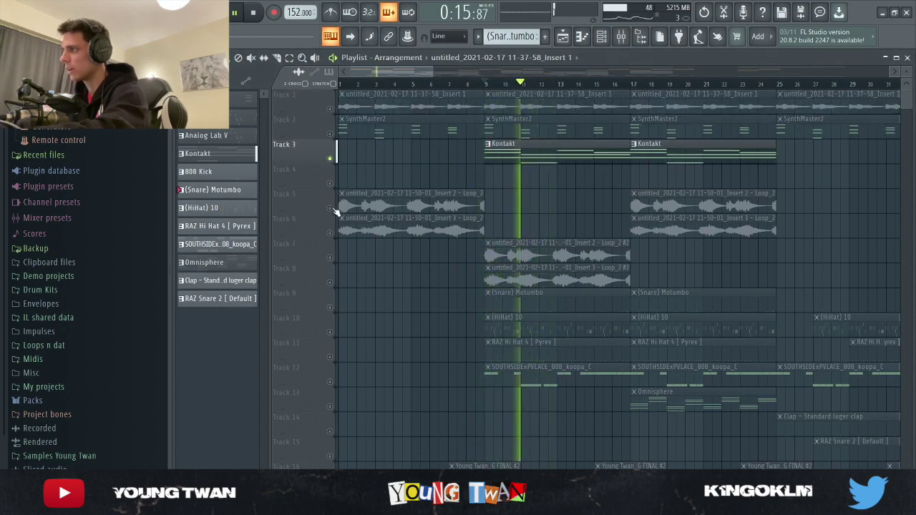
pyautogui.click(350, 82)
# Step: Jump ahead to the snare section, glance at the mixer, and stop playback at the start
pyautogui.scroll(-3, 408, 257)
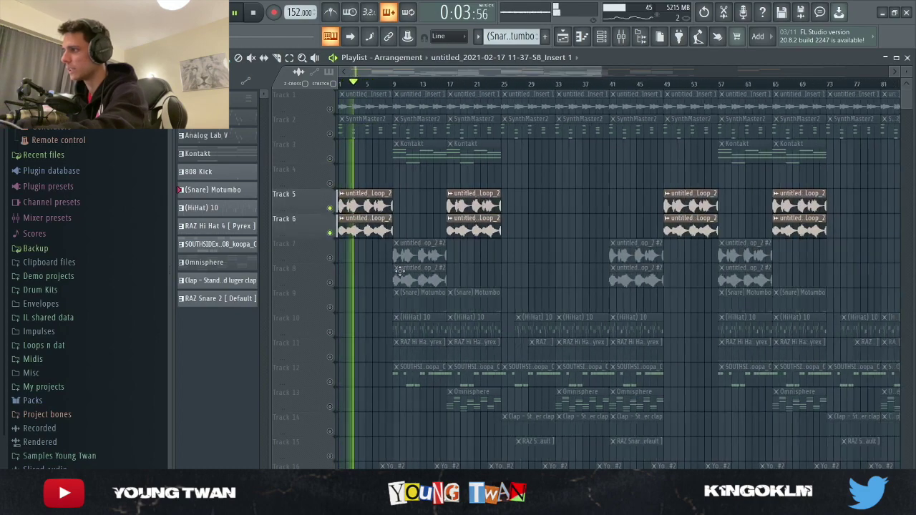
pyautogui.scroll(-2, 398, 272)
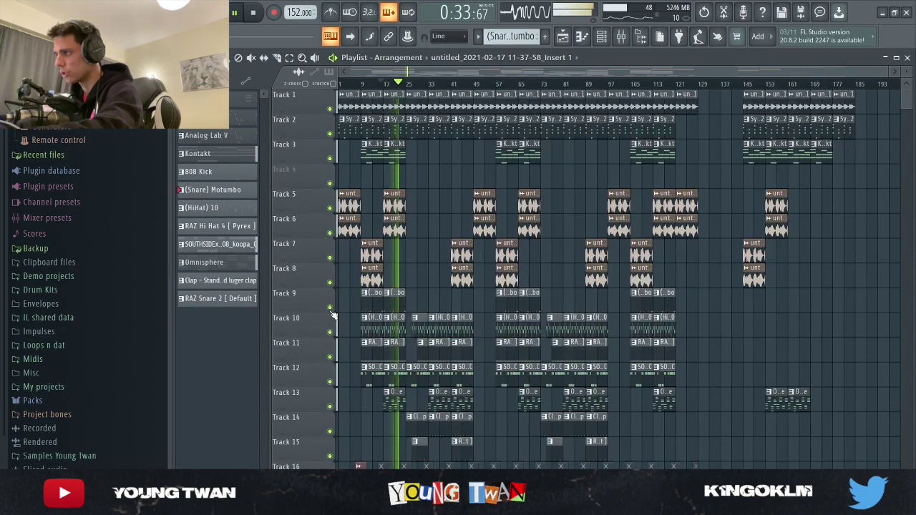
pyautogui.click(308, 300)
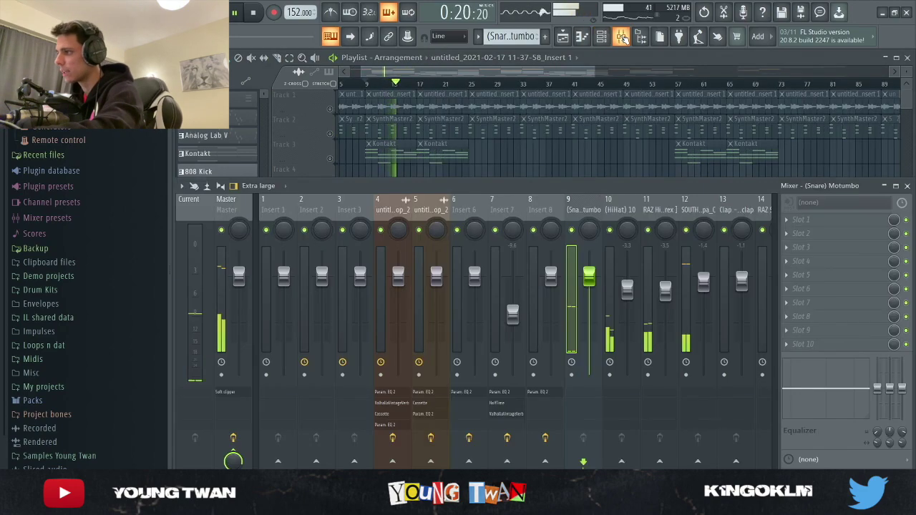
pyautogui.press('F9')
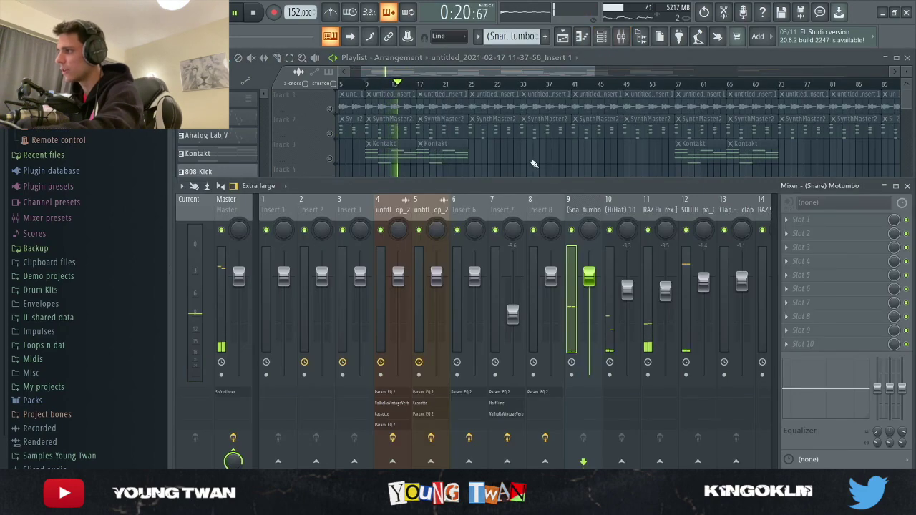
pyautogui.press('F9')
pyautogui.press('space')
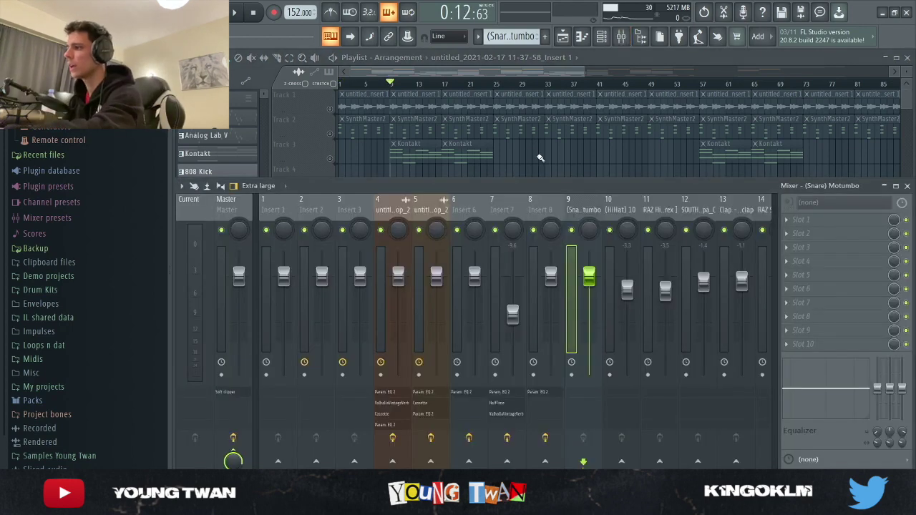
# Step: Inspect the Fruity soft clipper on the mixer's Master channel
pyautogui.press('F9')
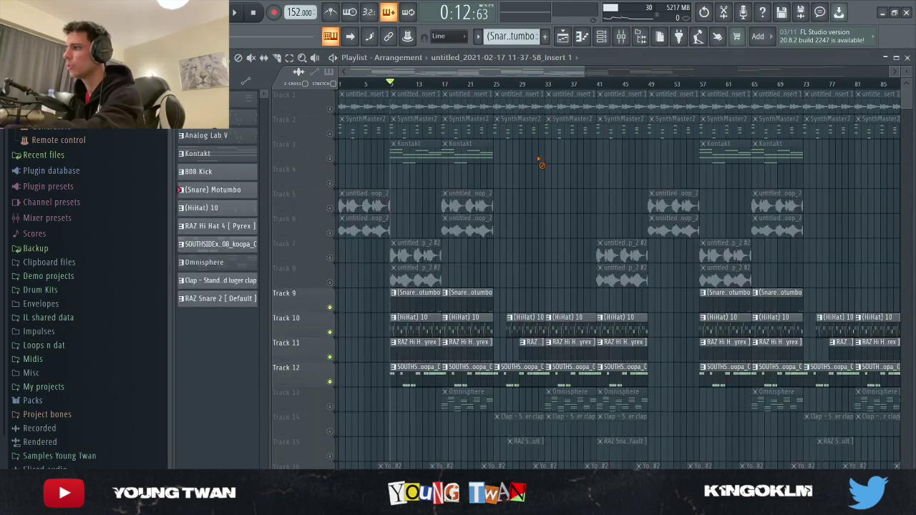
pyautogui.press('F9')
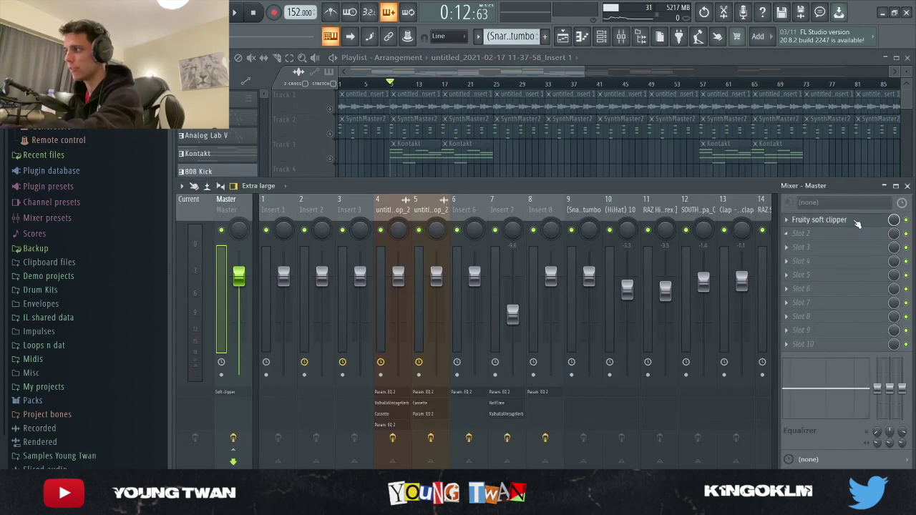
pyautogui.click(855, 222)
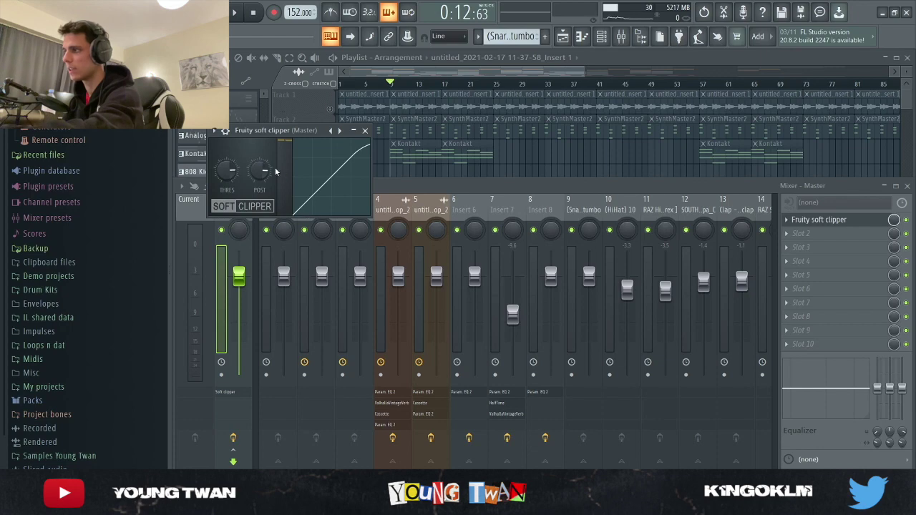
pyautogui.click(540, 161)
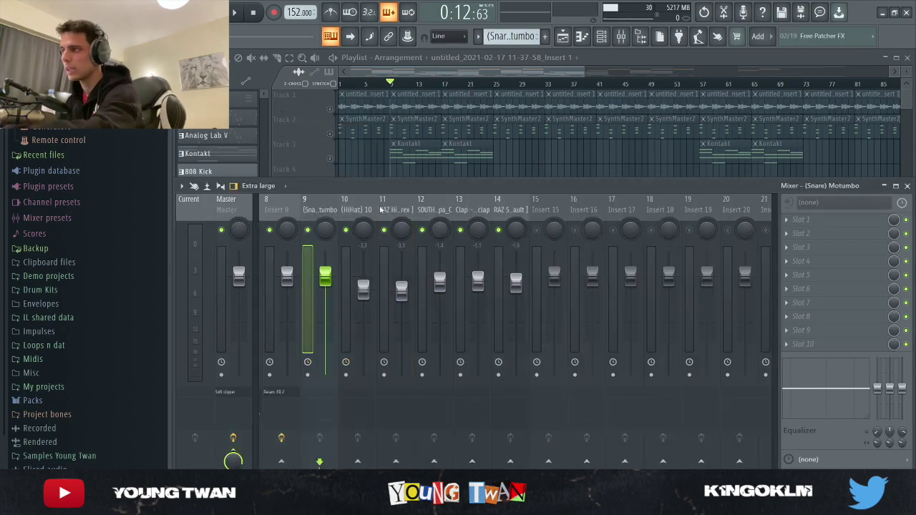
pyautogui.press('F9')
# Step: Solo the snare on insert 9 while playing, re-enable hi-hat inserts 10 and 11, then select Master
pyautogui.click(621, 36)
pyautogui.press('space')
pyautogui.rightClick(307, 229)
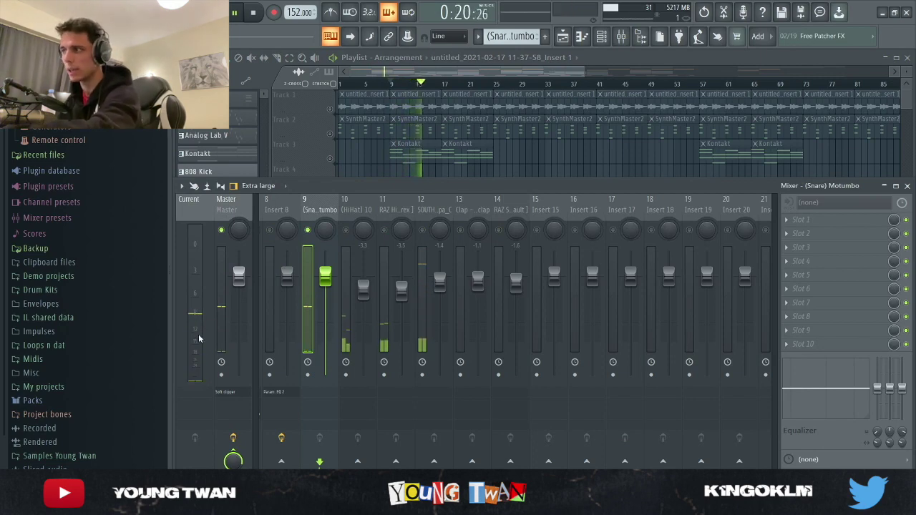
pyautogui.click(346, 231)
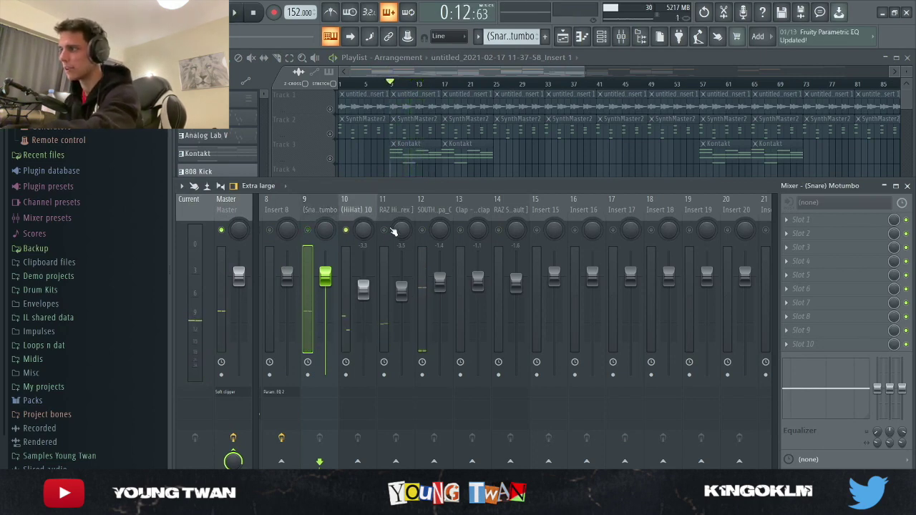
pyautogui.click(384, 229)
pyautogui.press('space')
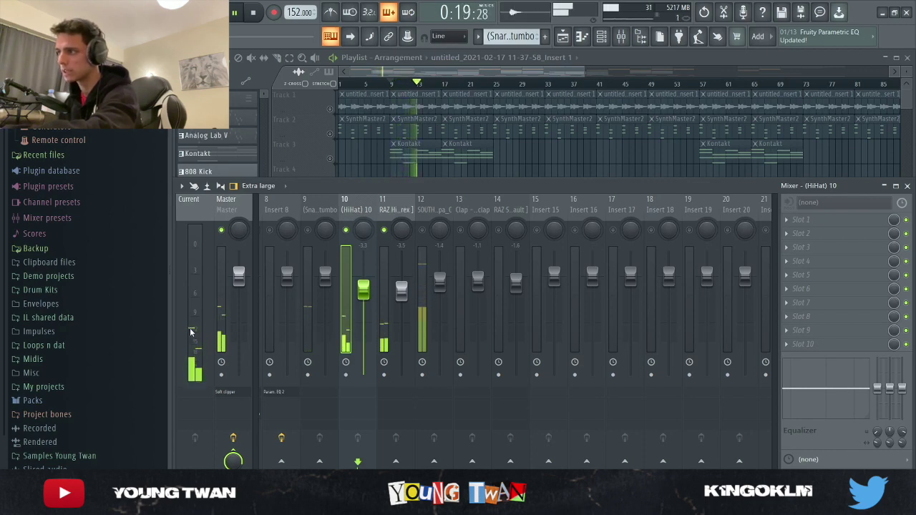
pyautogui.press('Right')
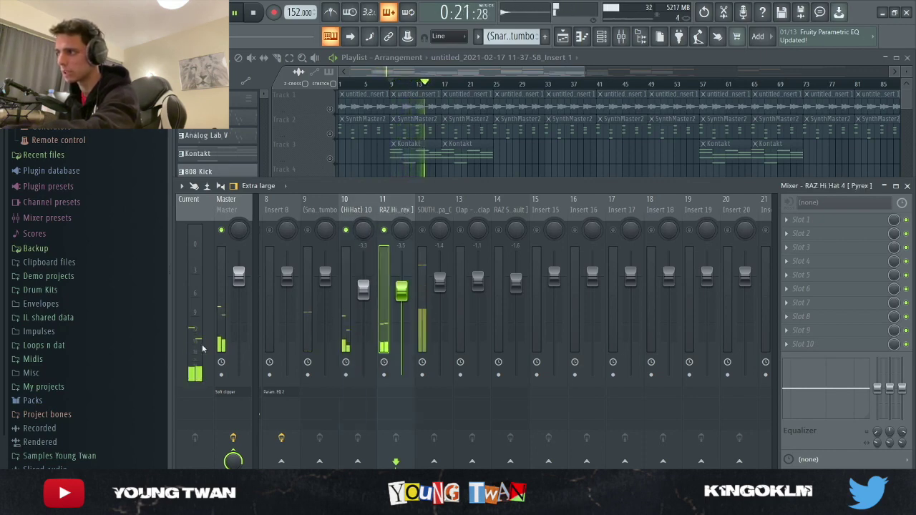
pyautogui.click(226, 321)
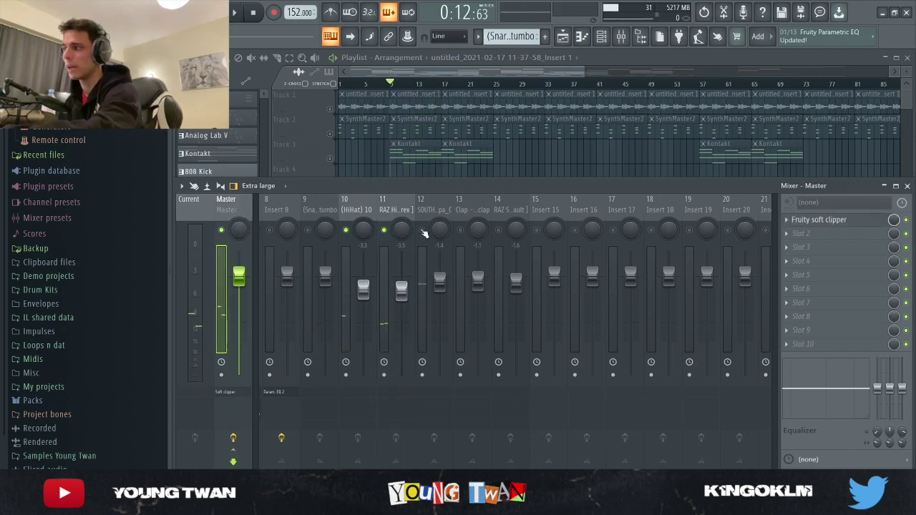
# Step: Open the 808 channel's settings and review its volume envelope
pyautogui.click(424, 214)
pyautogui.press('F7')
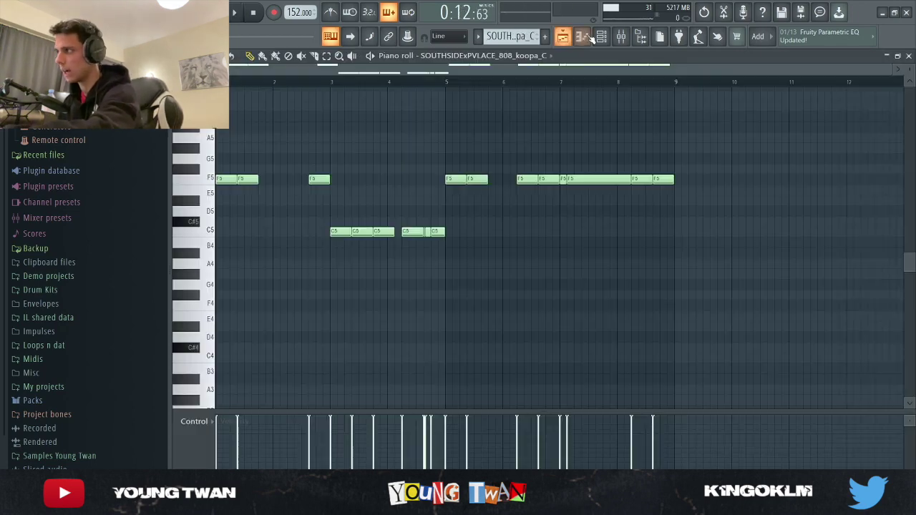
pyautogui.press('F6')
pyautogui.click(275, 426)
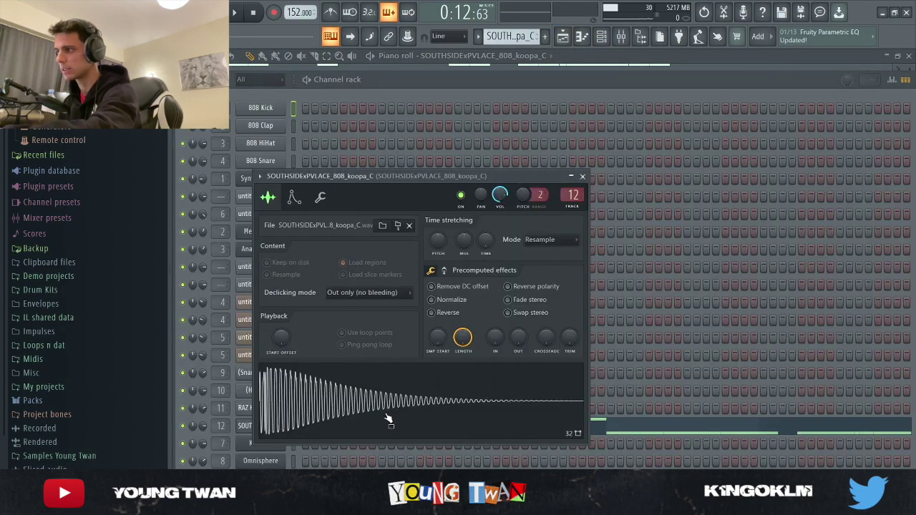
pyautogui.press('Escape')
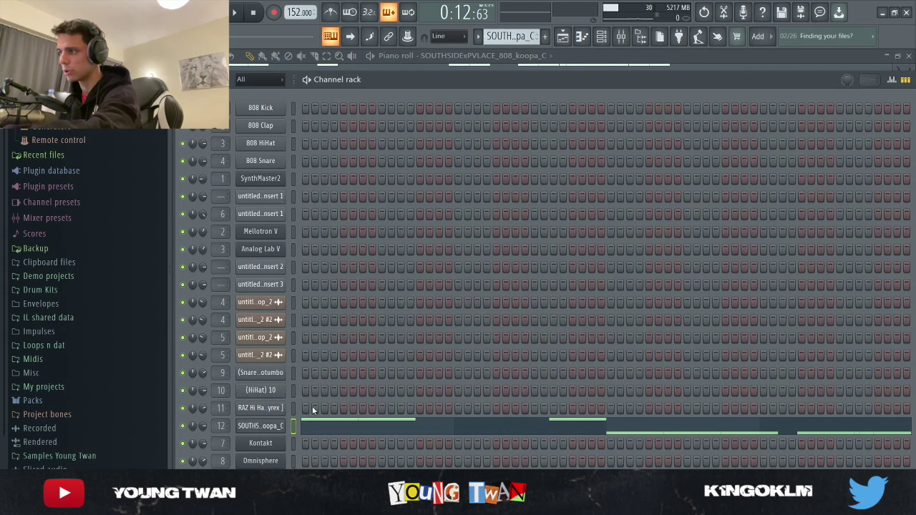
pyautogui.click(261, 426)
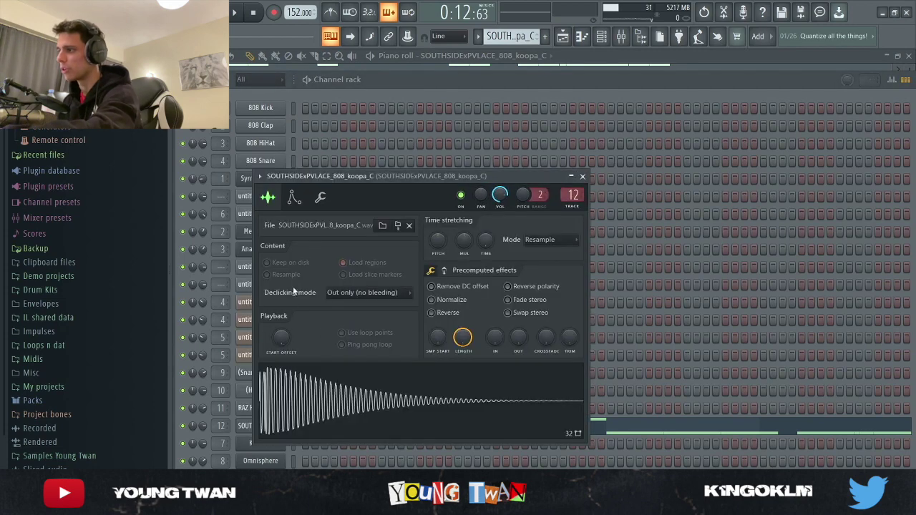
pyautogui.click(320, 197)
pyautogui.click(292, 198)
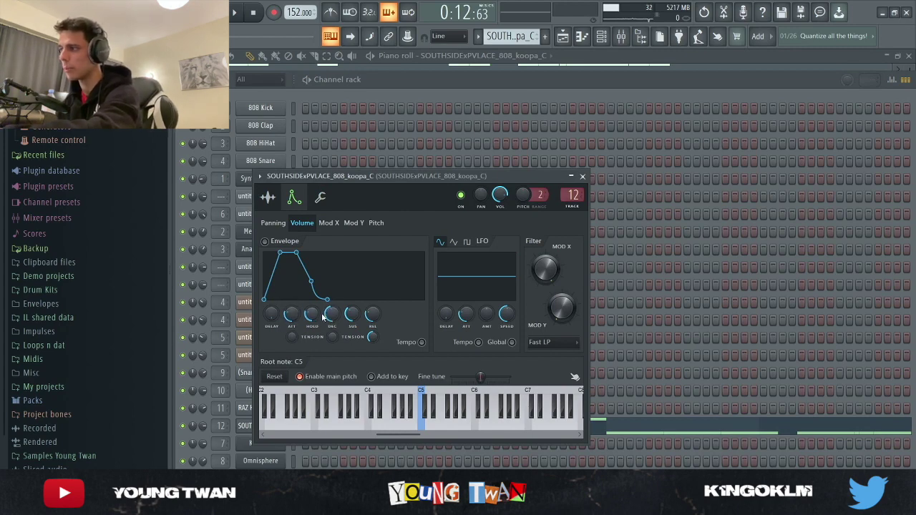
pyautogui.click(582, 176)
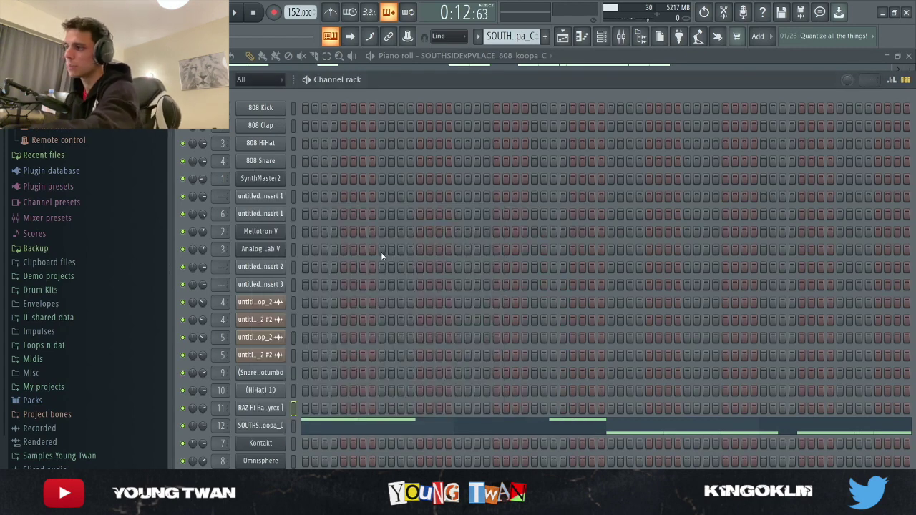
# Step: Show the 808 melody's F5 and C5 notes in the piano roll and play the pattern back
pyautogui.press('F5')
pyautogui.click(367, 425)
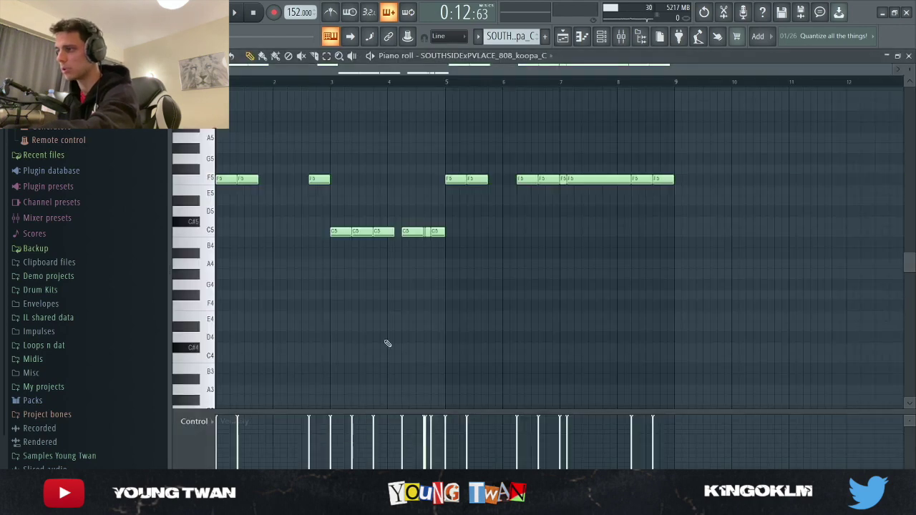
pyautogui.scroll(4, 336, 337)
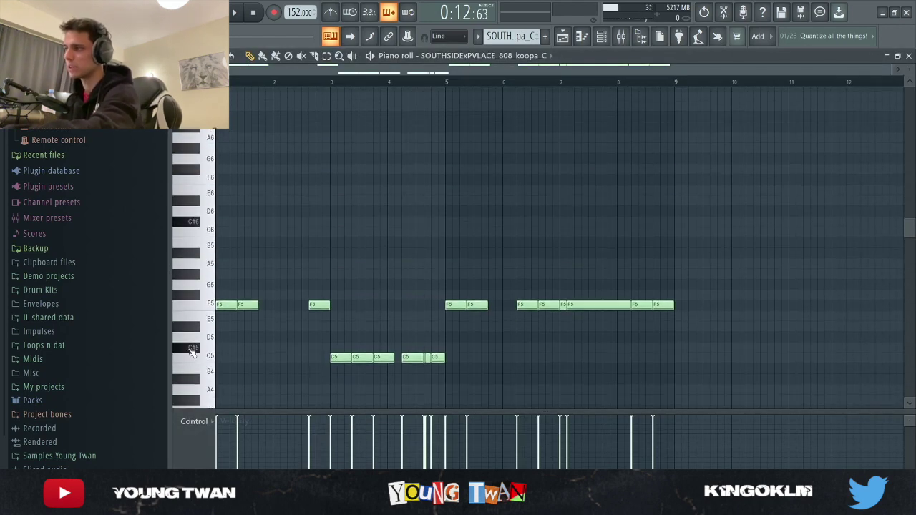
pyautogui.scroll(-2, 185, 329)
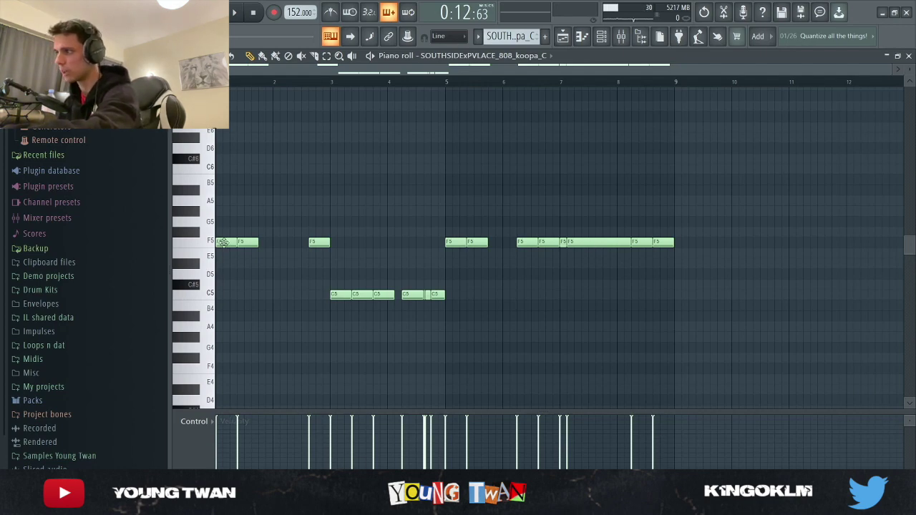
pyautogui.press('space')
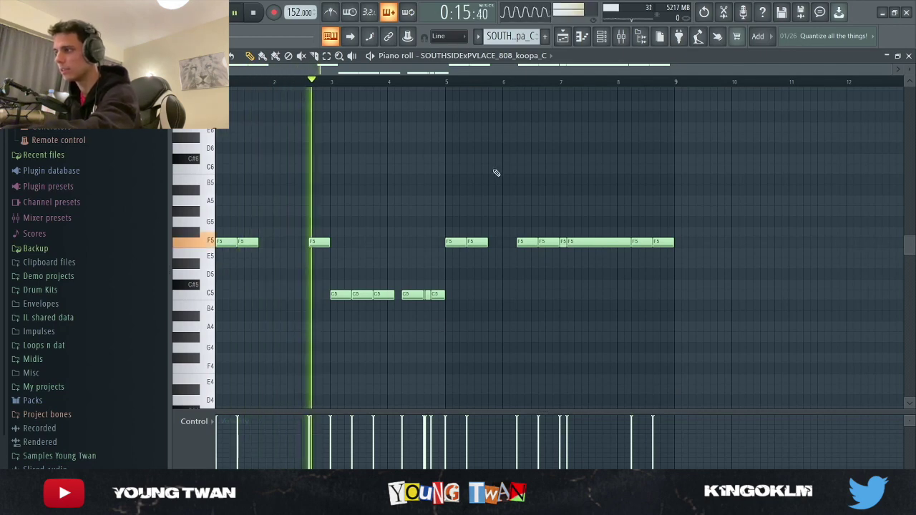
pyautogui.press('space')
# Step: Play the song with the mixer open, checking the Master and 808 (insert 12) channels
pyautogui.click(607, 39)
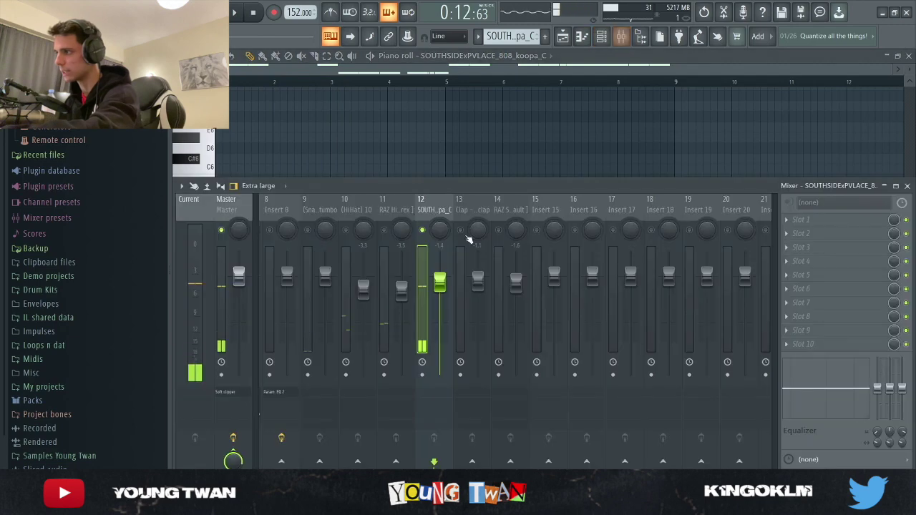
pyautogui.press('space')
pyautogui.click(226, 211)
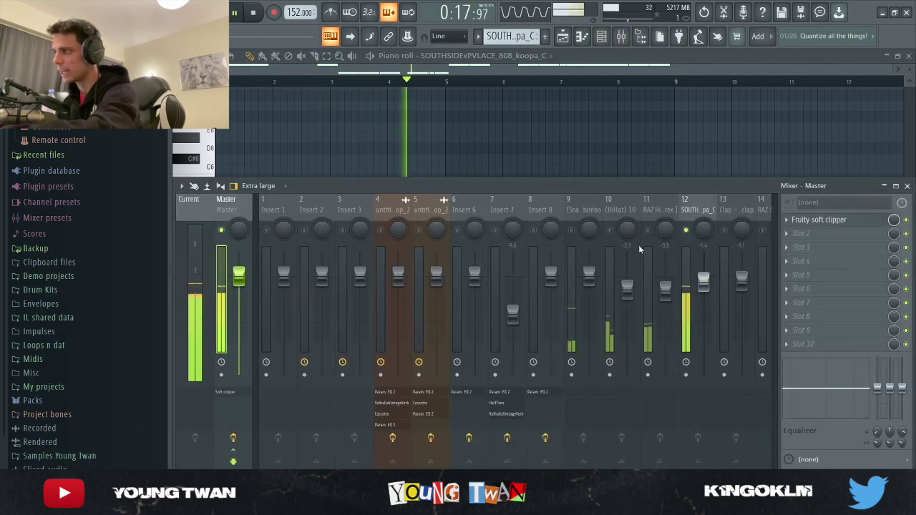
pyautogui.click(697, 207)
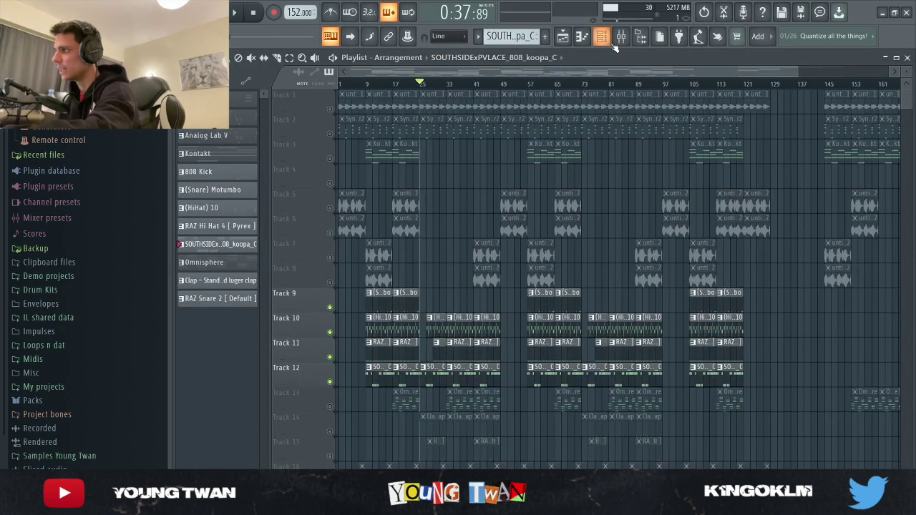
pyautogui.click(685, 239)
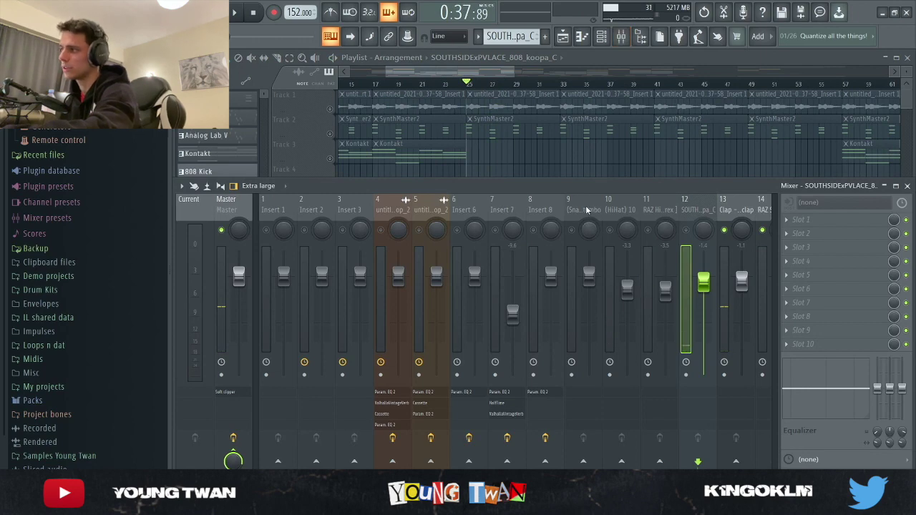
# Step: Bring the playlist forward, then return to the mixer to check the Clap (13) and RAZ Snare 2 (14) inserts
pyautogui.click(571, 159)
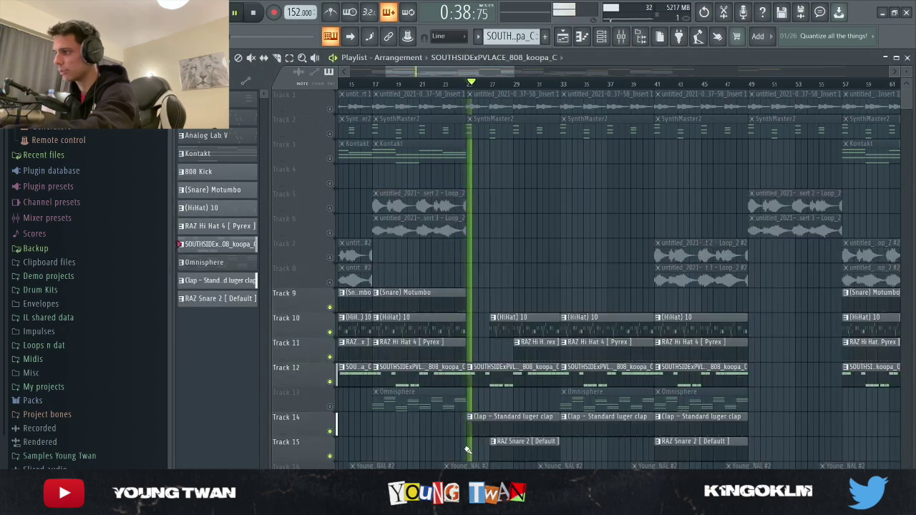
pyautogui.scroll(2, 645, 71)
pyautogui.click(621, 35)
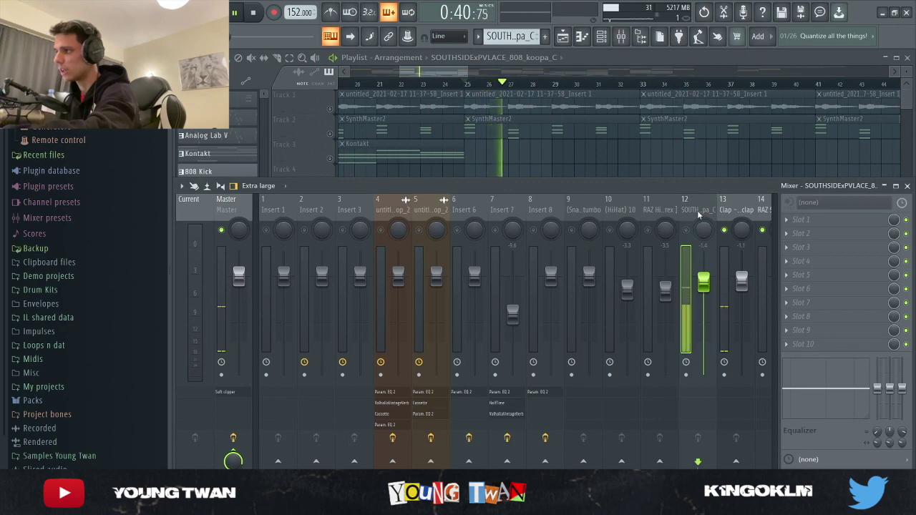
pyautogui.click(724, 209)
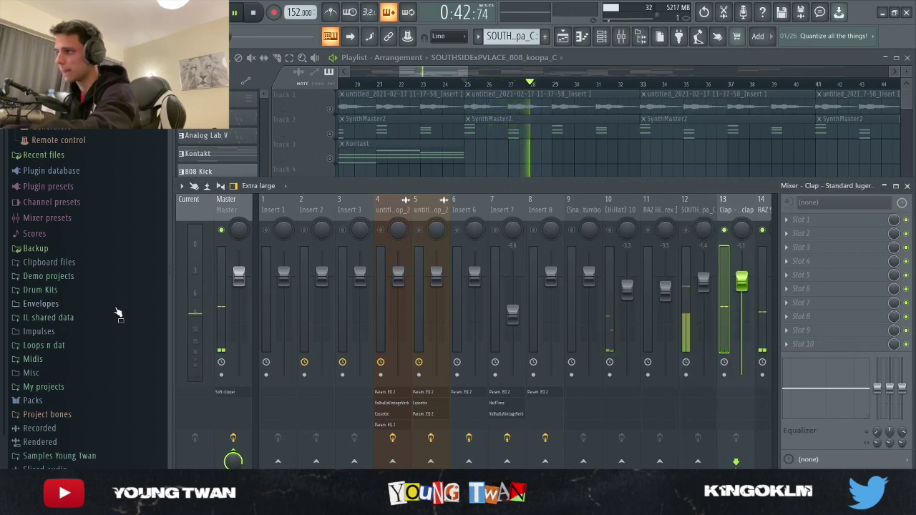
pyautogui.click(766, 209)
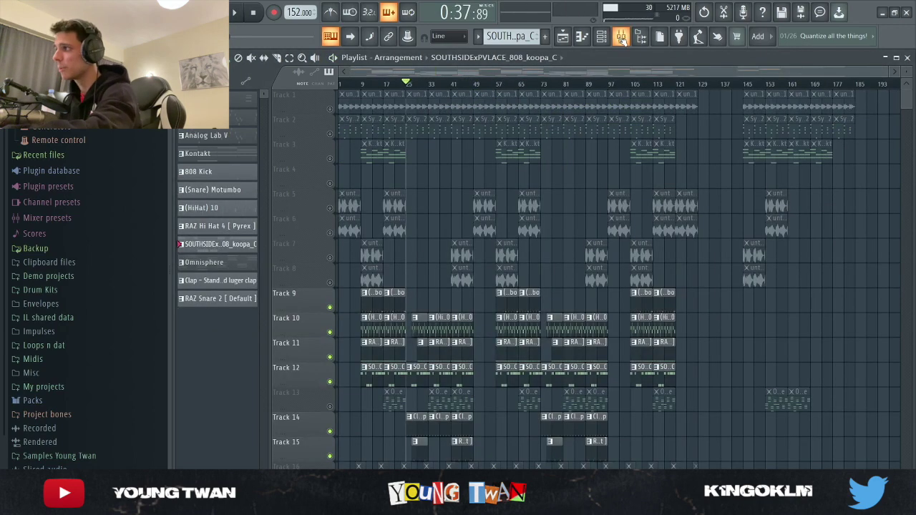
pyautogui.click(620, 38)
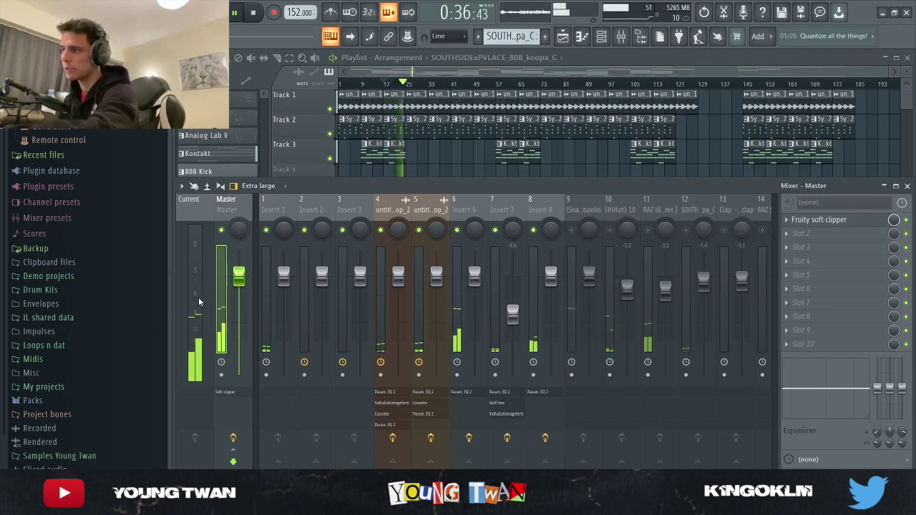
# Step: Replay the first beat with the mixer over the playlist, then stop and hide the mixer
pyautogui.press('space')
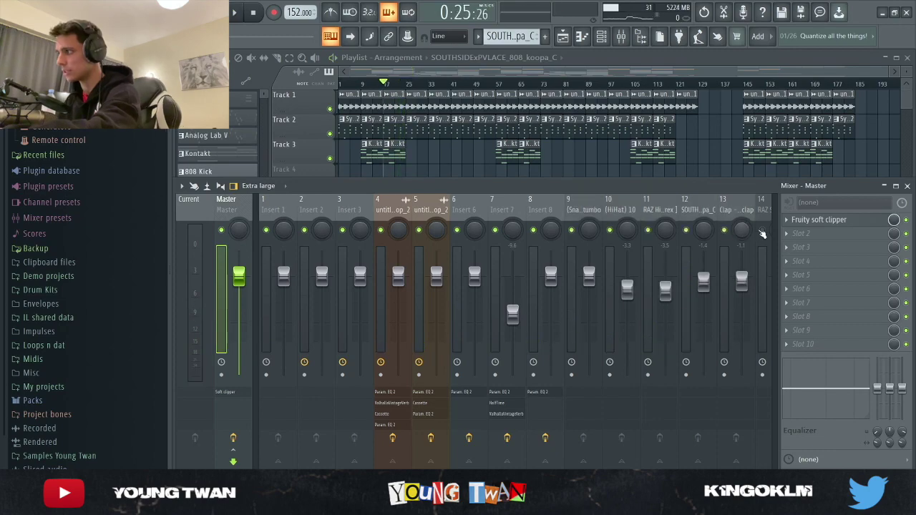
pyautogui.press('space')
pyautogui.press('F9')
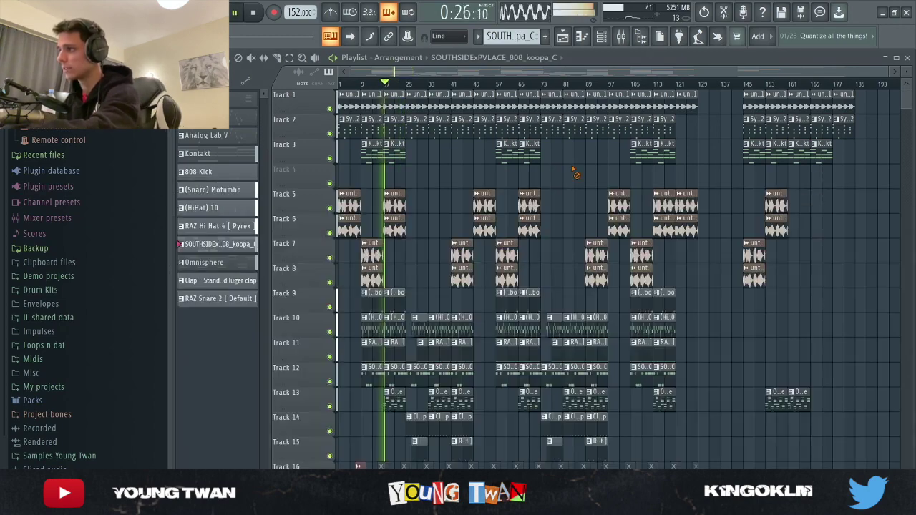
pyautogui.scroll(2, 355, 358)
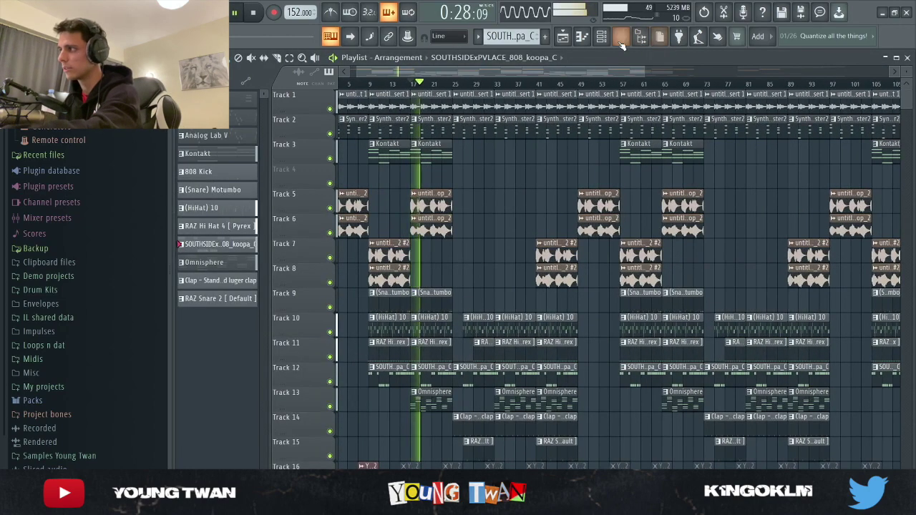
pyautogui.click(621, 37)
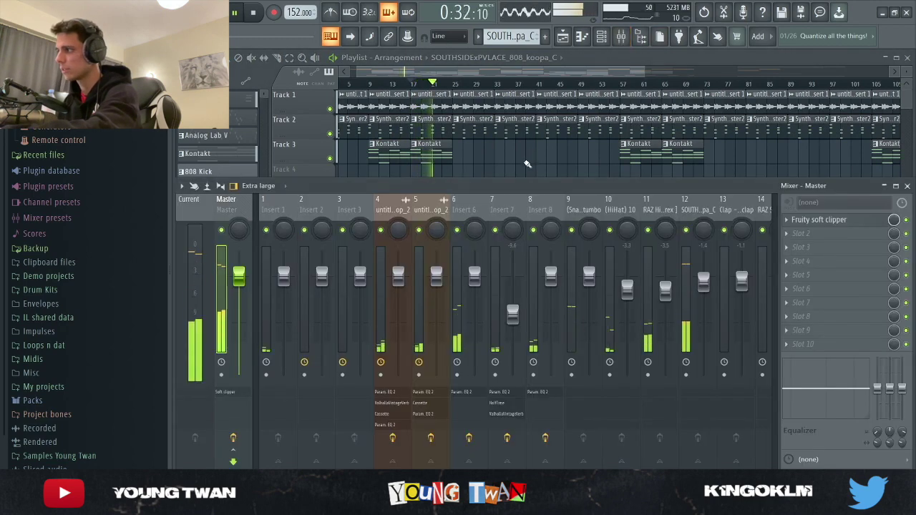
pyautogui.press('space')
pyautogui.press('F9')
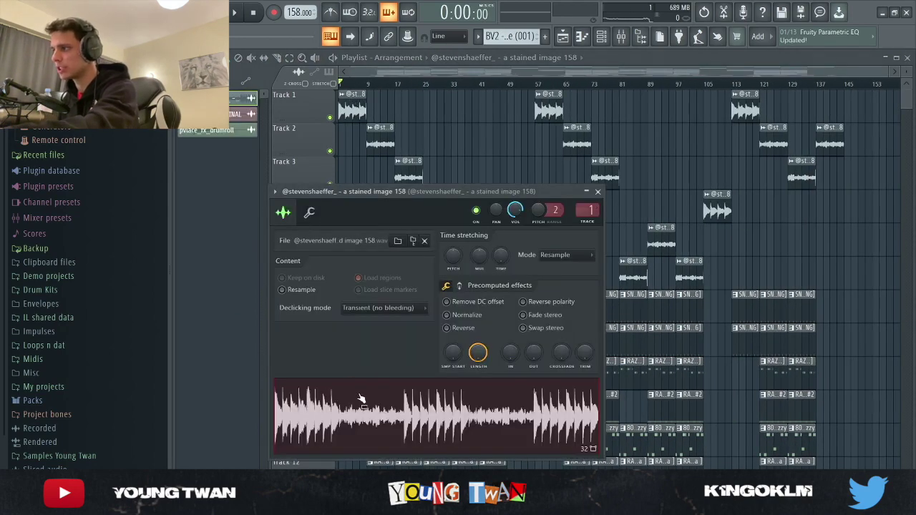
# Step: Preview the loop sample and inspect the Track 1 clip's settings with insert 1 selected
pyautogui.click(361, 408)
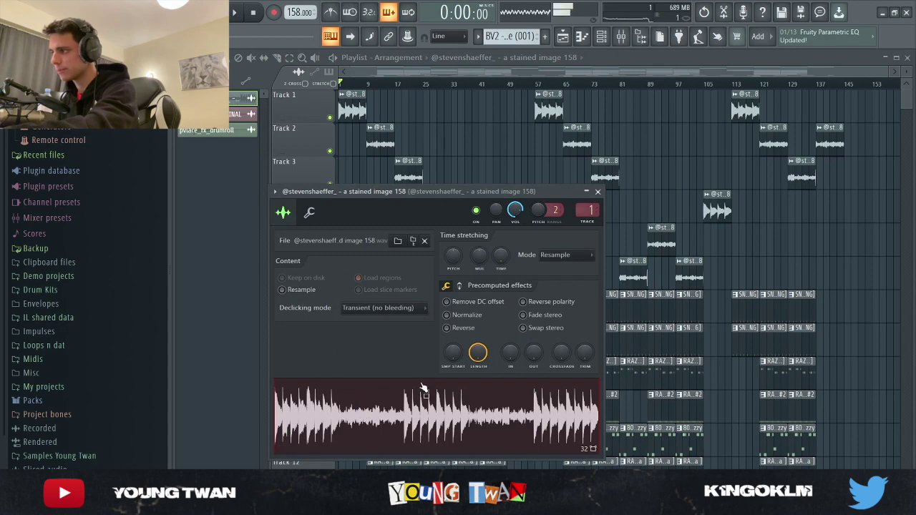
pyautogui.click(599, 192)
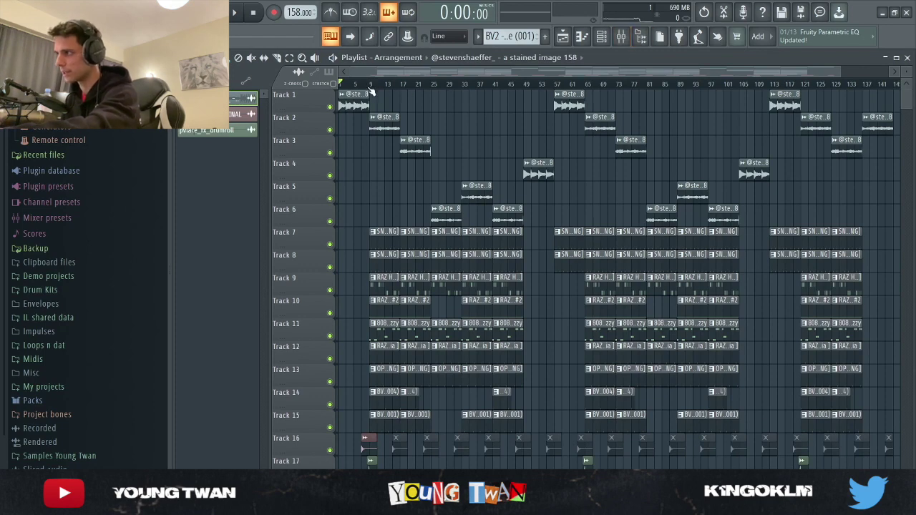
pyautogui.click(621, 36)
pyautogui.click(287, 208)
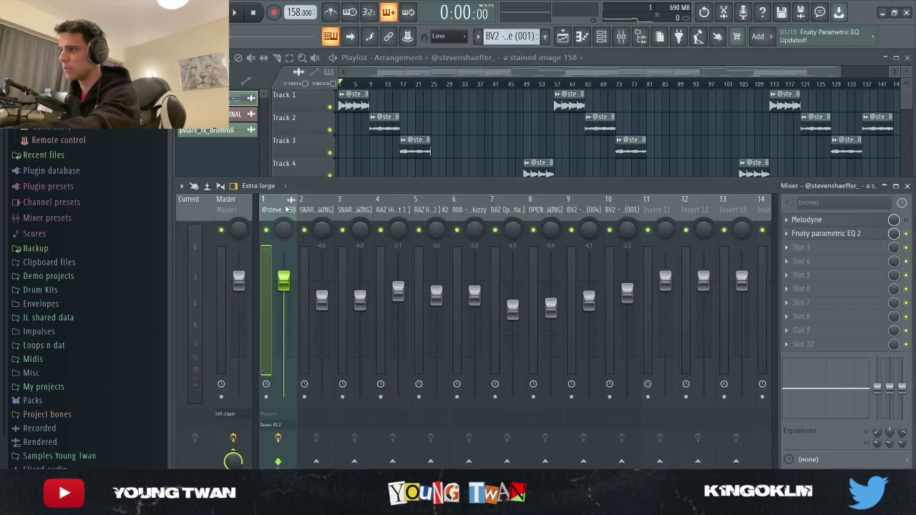
pyautogui.doubleClick(353, 104)
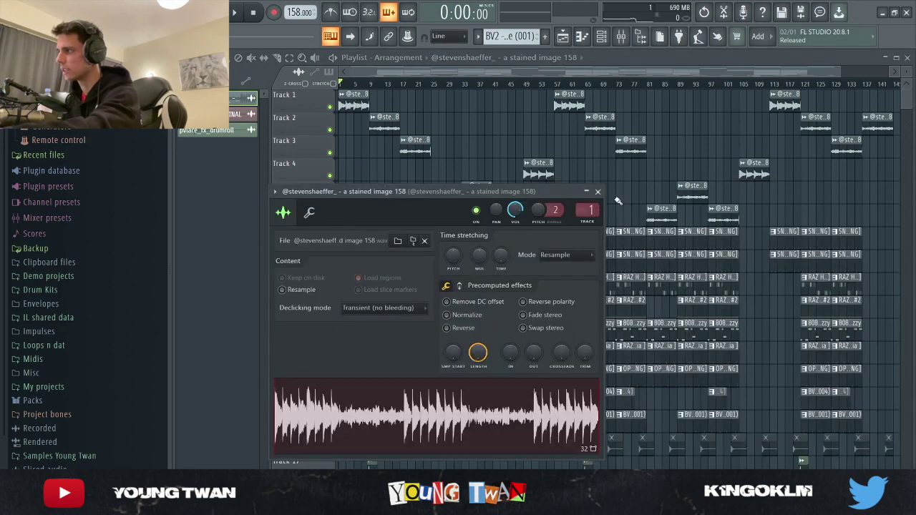
pyautogui.press('Escape')
# Step: Play the beat and drag band 1 of insert 1's Fruity Parametric EQ 2 to cut the lows
pyautogui.click(621, 37)
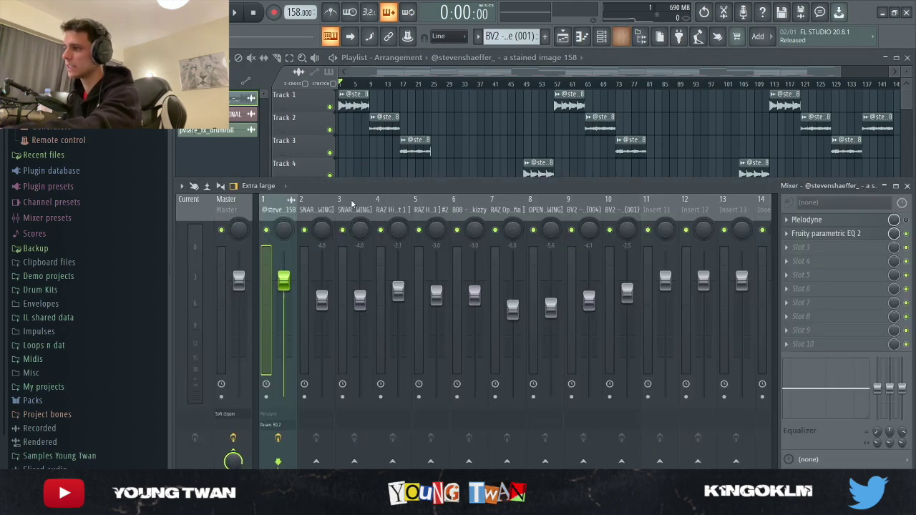
pyautogui.press('space')
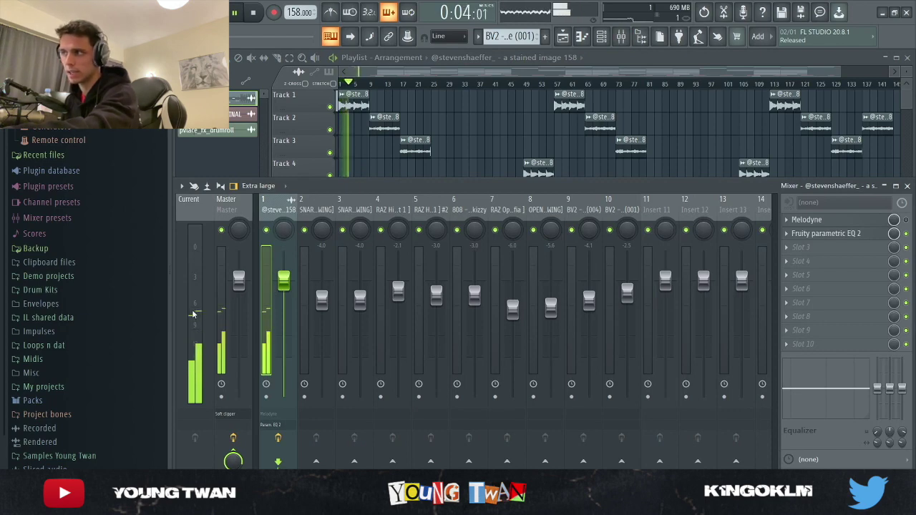
pyautogui.click(192, 348)
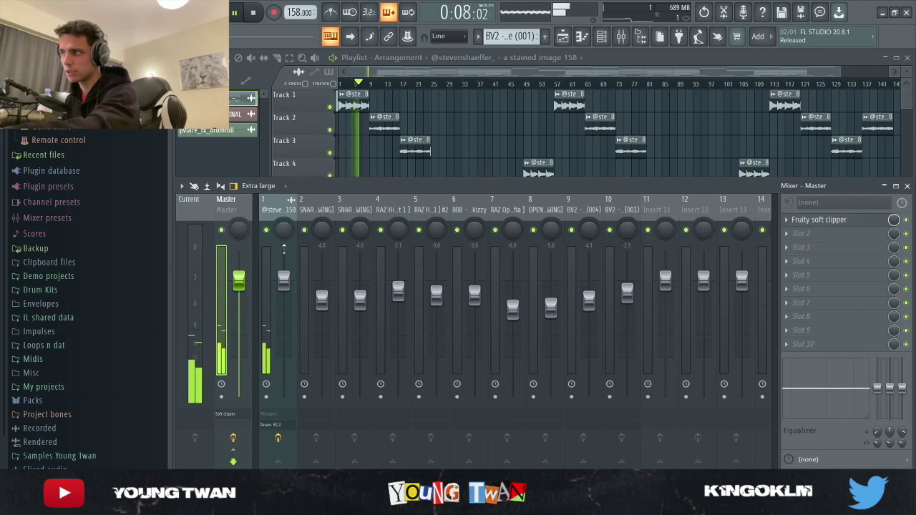
pyautogui.click(262, 296)
pyautogui.click(816, 234)
pyautogui.moveTo(311, 297)
pyautogui.mouseDown()
pyautogui.moveTo(306, 313)
pyautogui.moveTo(327, 301)
pyautogui.moveTo(310, 302)
pyautogui.mouseUp()
pyautogui.press('space')
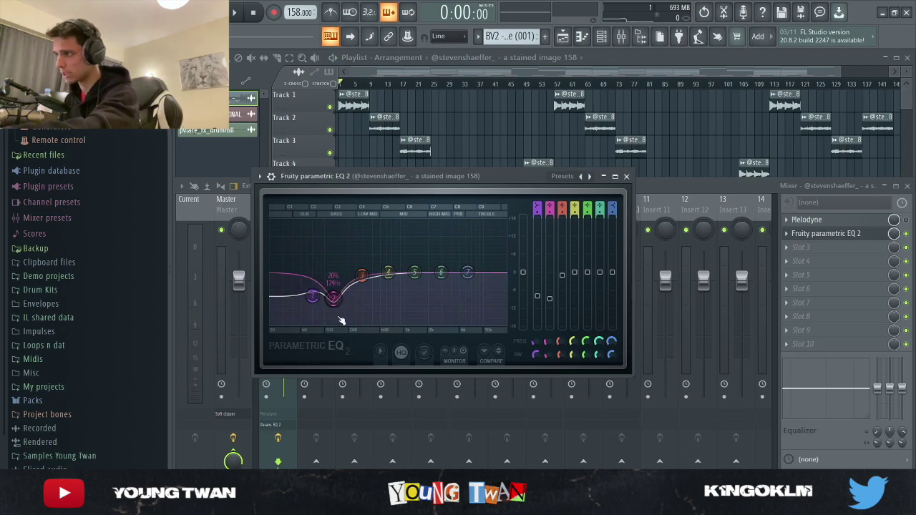
pyautogui.click(626, 176)
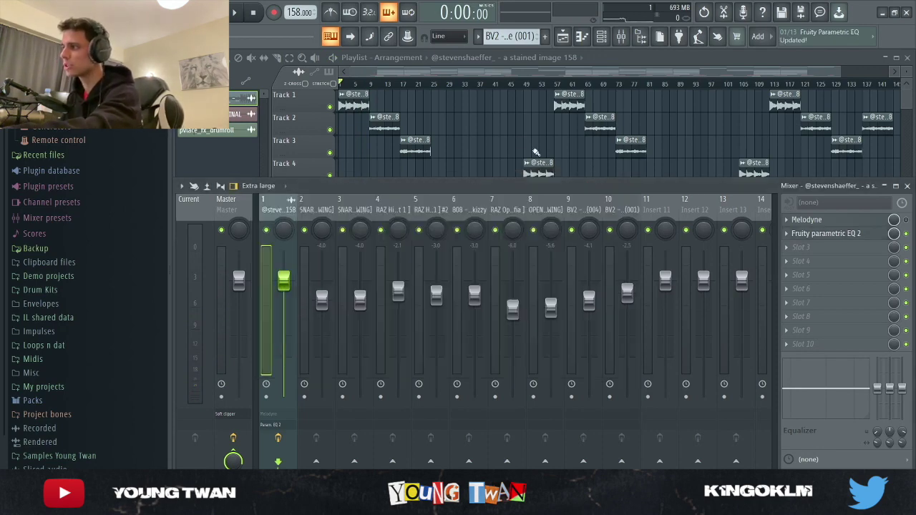
# Step: Set the song position to bar 9, check the master's soft clipper, then select the SNARE 1 insert
pyautogui.press('F9')
pyautogui.scroll(2, 397, 89)
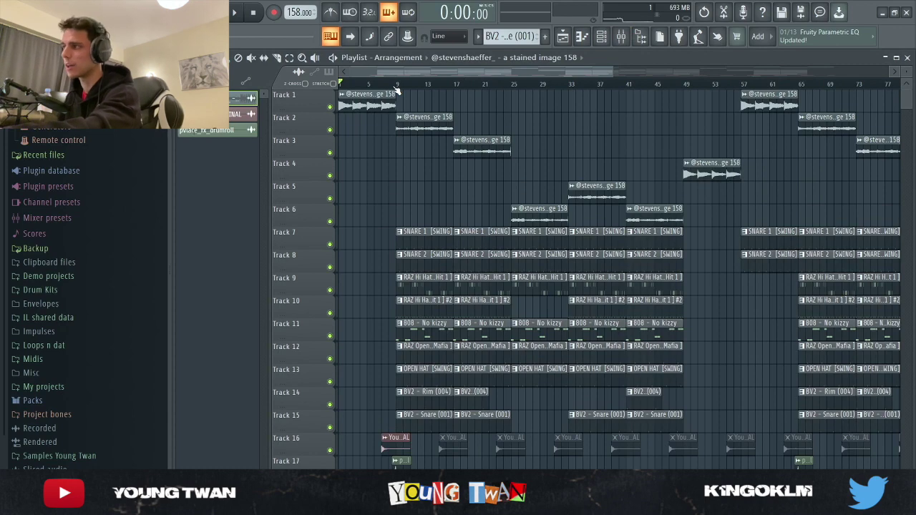
pyautogui.click(397, 85)
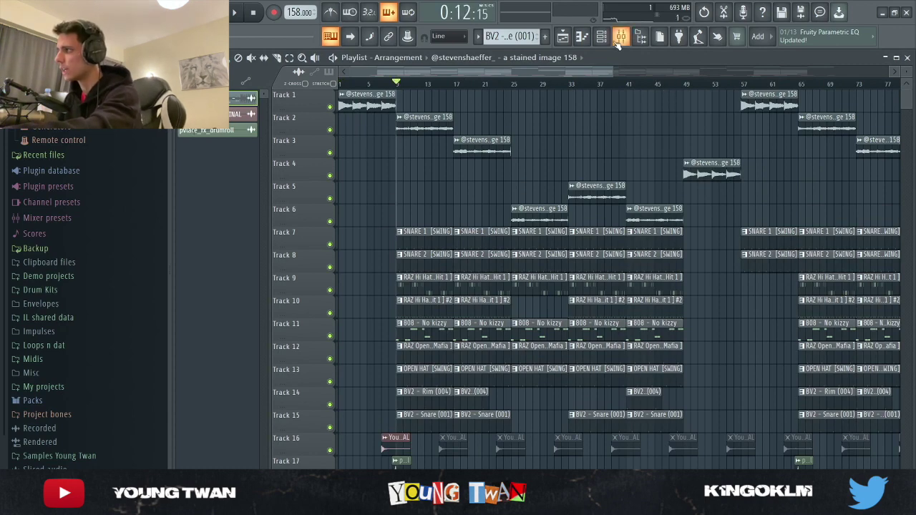
pyautogui.click(619, 38)
pyautogui.click(601, 38)
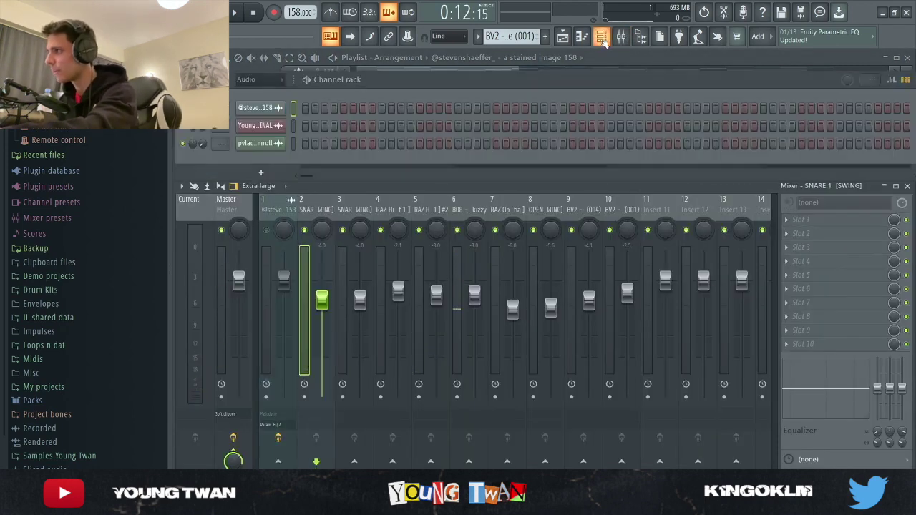
pyautogui.click(224, 414)
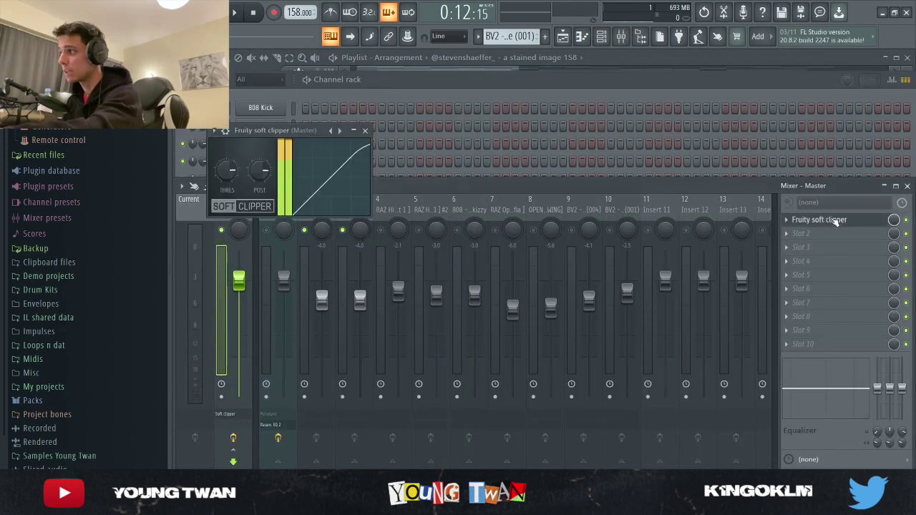
pyautogui.click(364, 131)
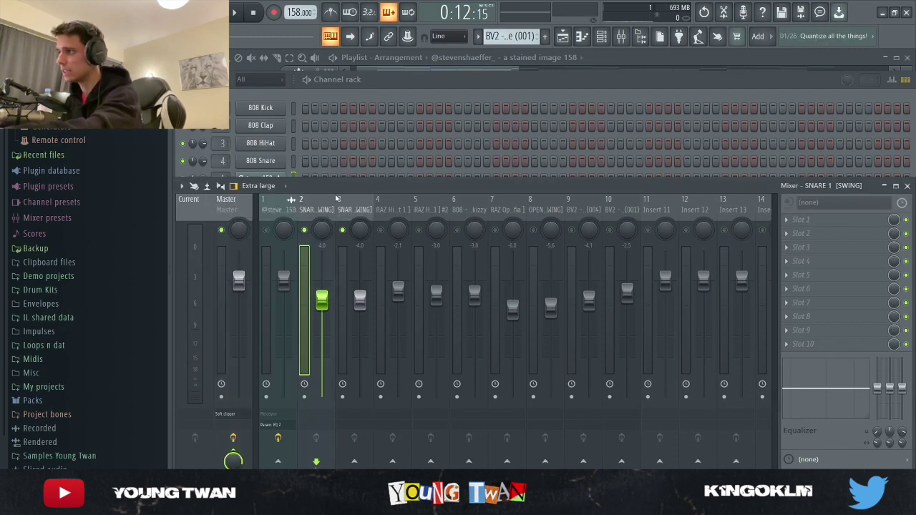
# Step: Play the beat, close the SNARE 1 sample settings and select the RAZ Hi Hat 1 mixer track
pyautogui.press('space')
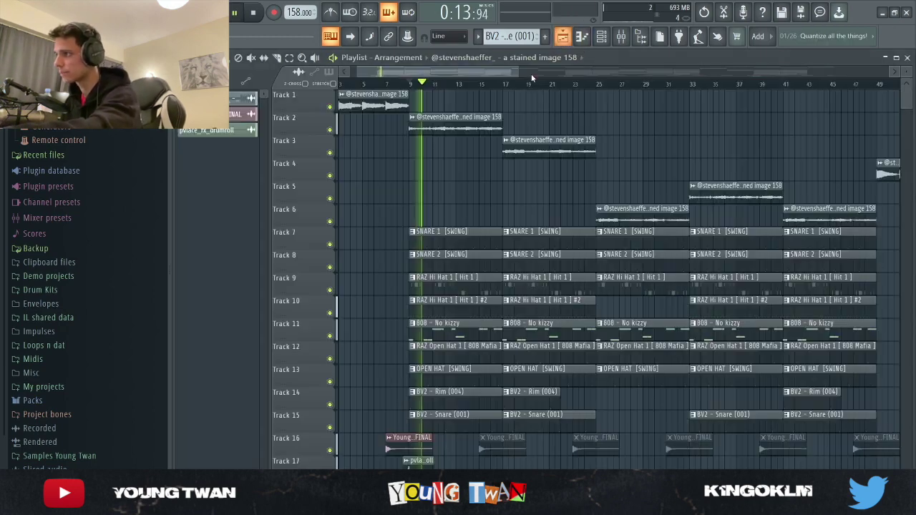
pyautogui.press('F5')
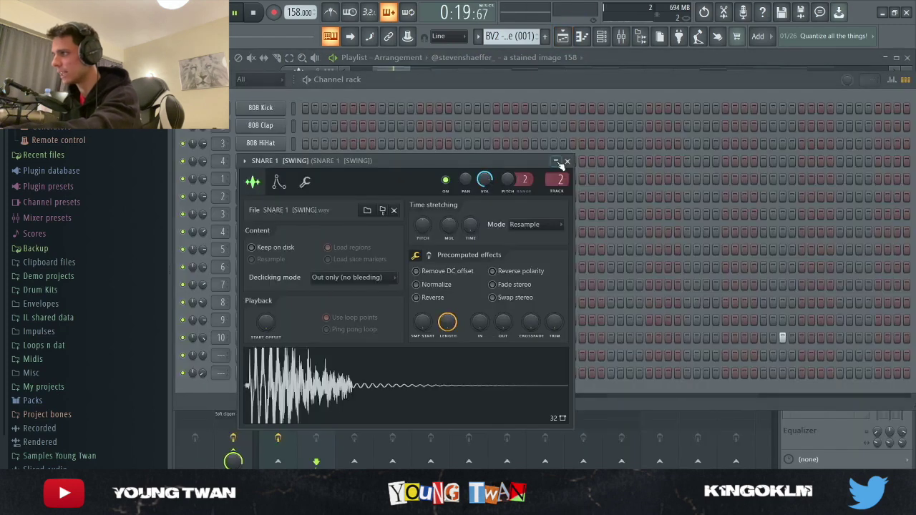
pyautogui.click(566, 162)
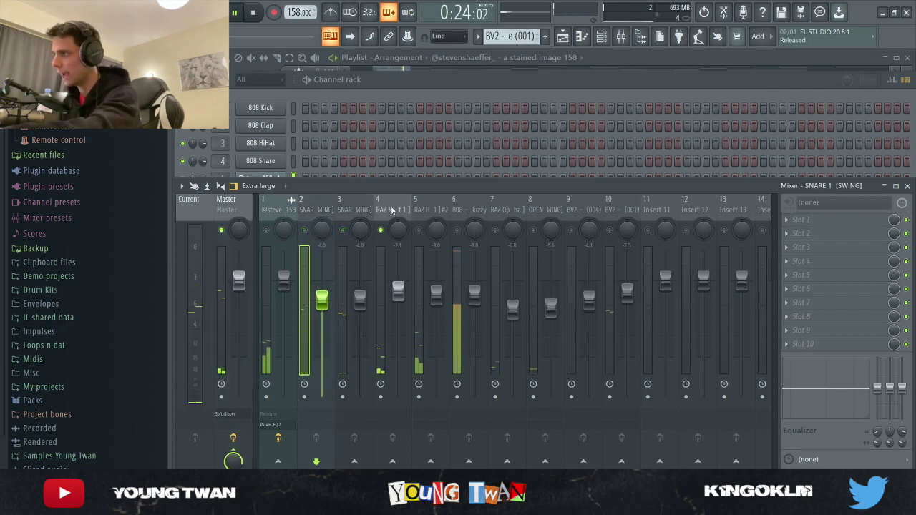
pyautogui.click(396, 208)
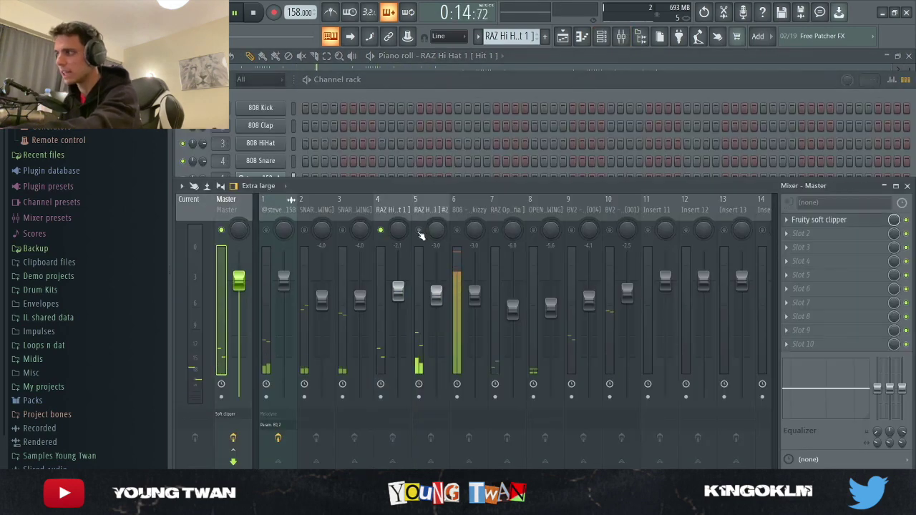
# Step: Select the two RAZ Hi Hat mixer tracks, then open the 808 - No kizzy channel's sample settings
pyautogui.click(421, 236)
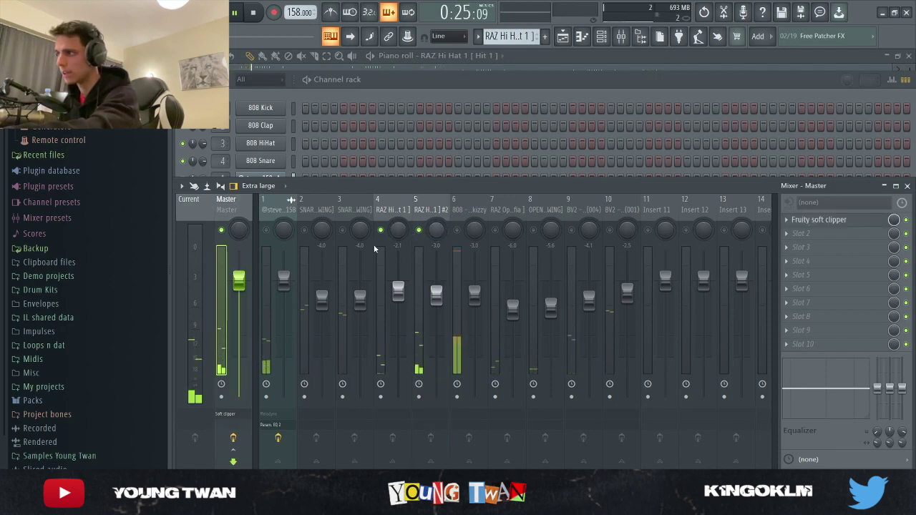
pyautogui.click(422, 210)
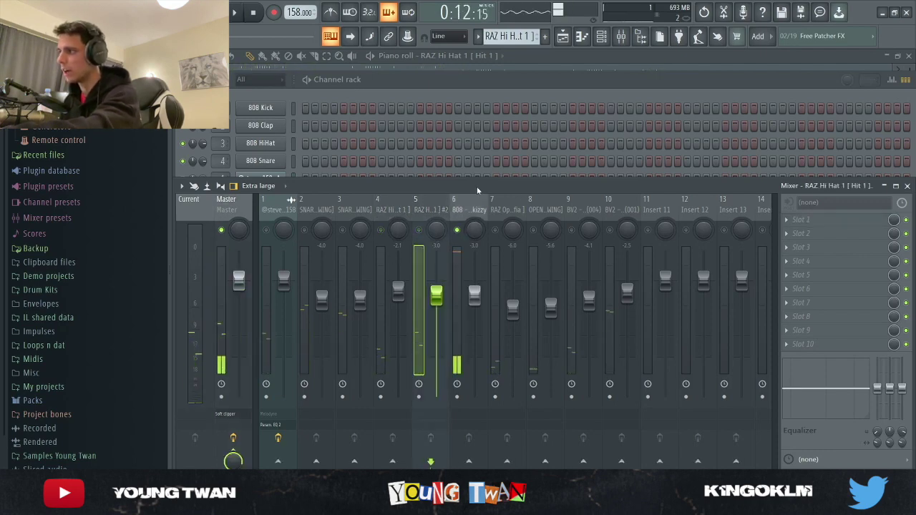
pyautogui.click(424, 106)
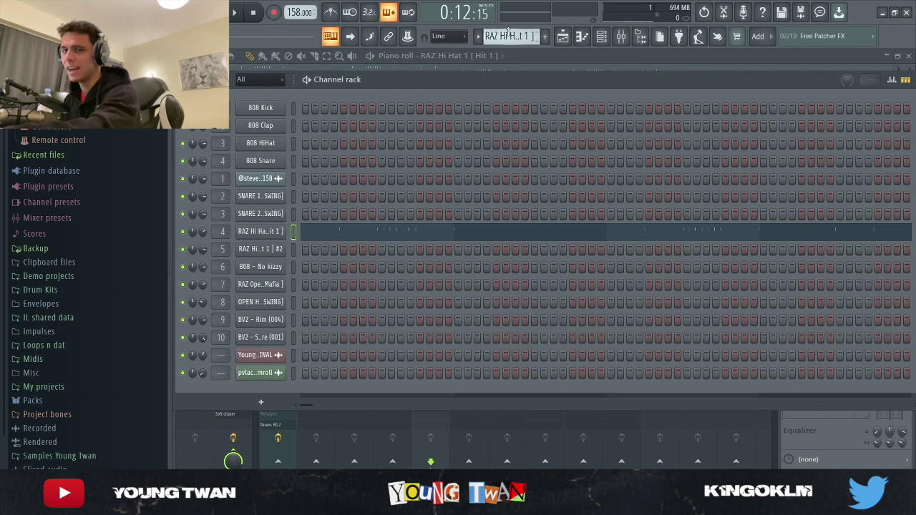
pyautogui.scroll(-1, 508, 36)
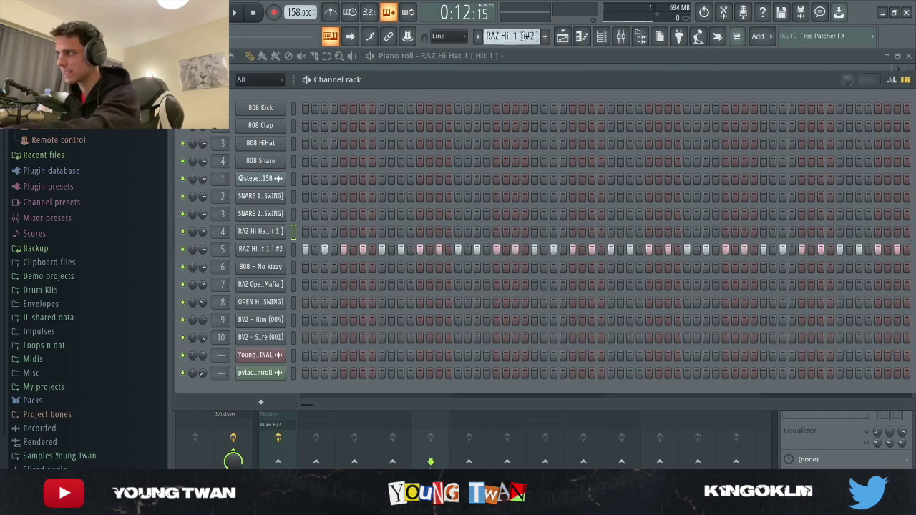
pyautogui.scroll(-1, 523, 36)
pyautogui.click(261, 266)
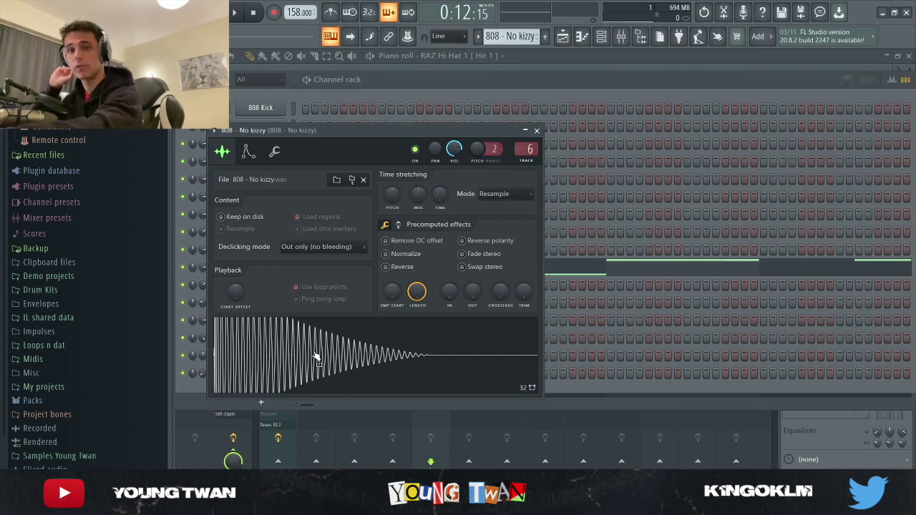
# Step: Close and reopen the 808 - No kizzy sample settings and show its mixer track
pyautogui.click(183, 399)
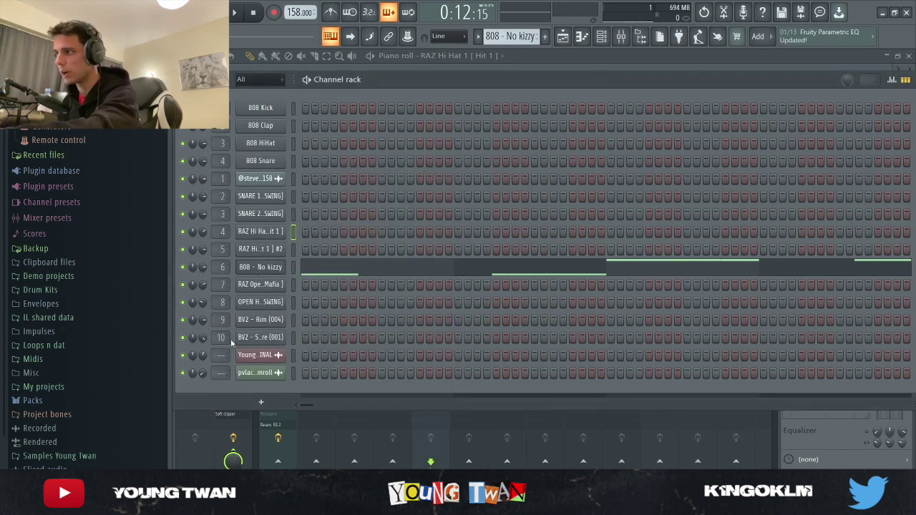
pyautogui.click(259, 267)
pyautogui.press('Escape')
pyautogui.click(267, 268)
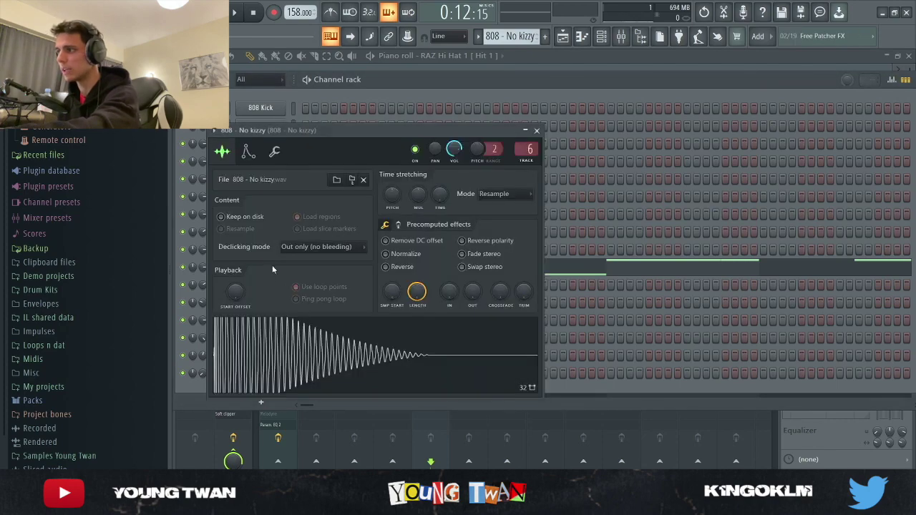
pyautogui.press('F9')
pyautogui.click(448, 85)
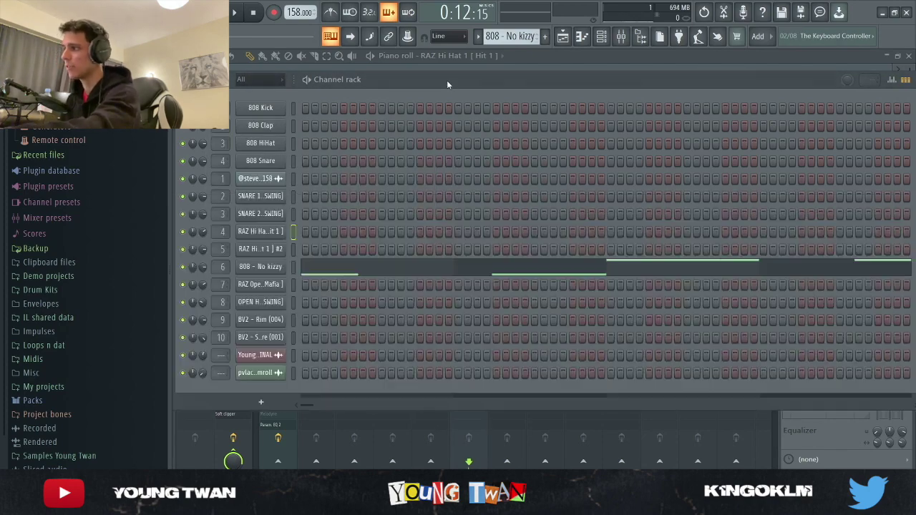
# Step: Show the 808 - No kizzy notes in the piano roll, select Master in the mixer and play
pyautogui.press('F7')
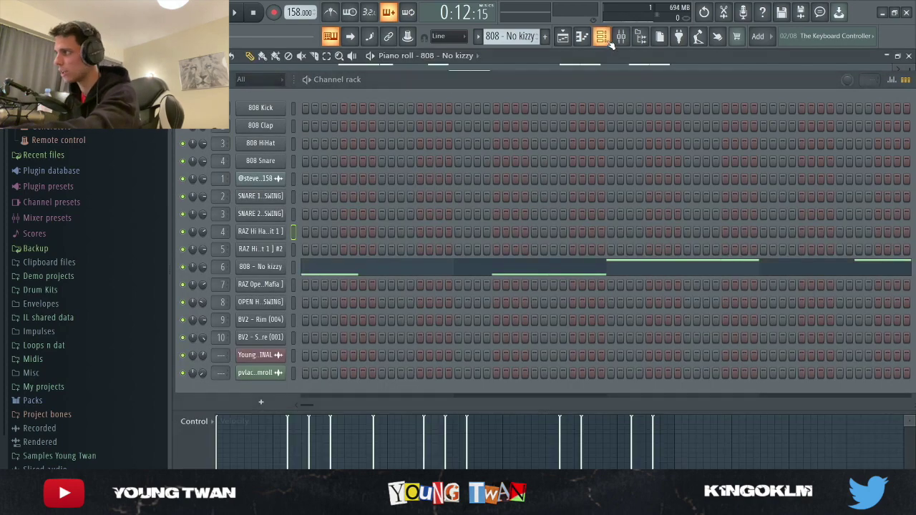
pyautogui.press('F6')
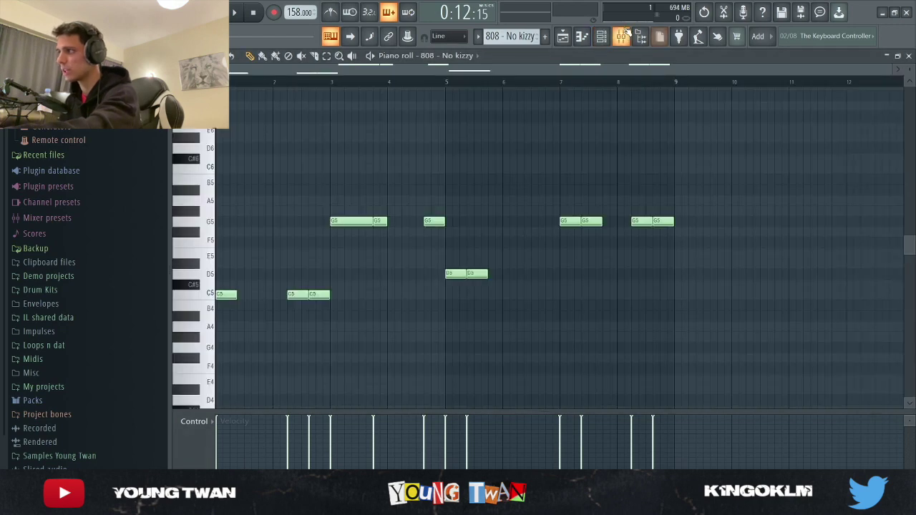
pyautogui.click(621, 36)
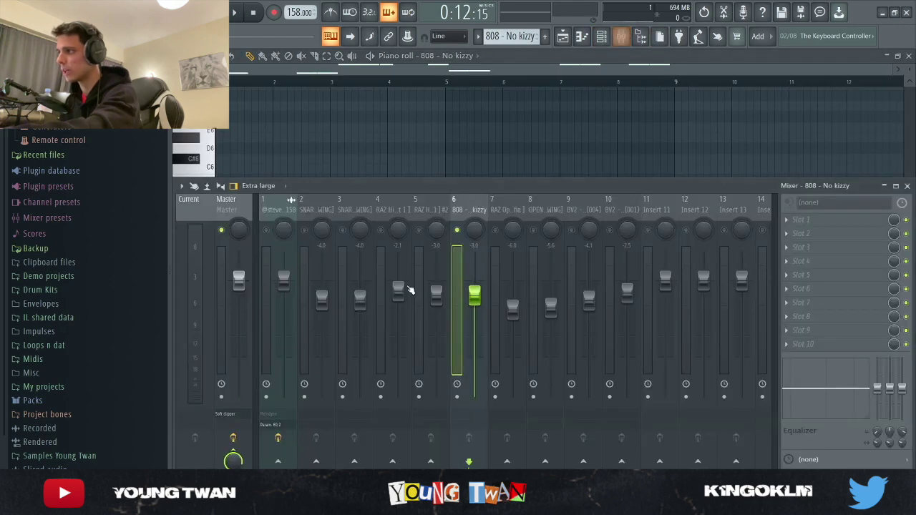
pyautogui.click(243, 208)
pyautogui.press('space')
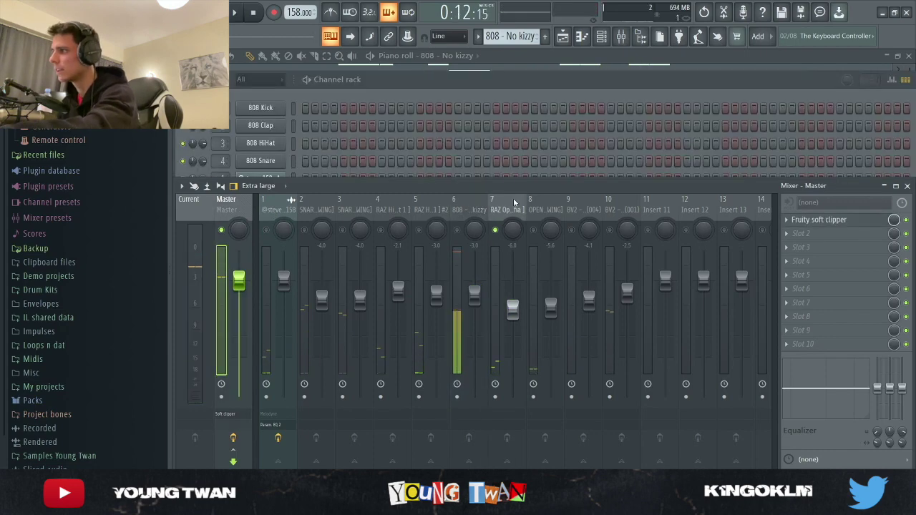
# Step: Play the beat and check mixer inserts 7 (RAZ Open Hat), 9 (BV2 Rim) and 10 (BV2 Snare)
pyautogui.click(509, 204)
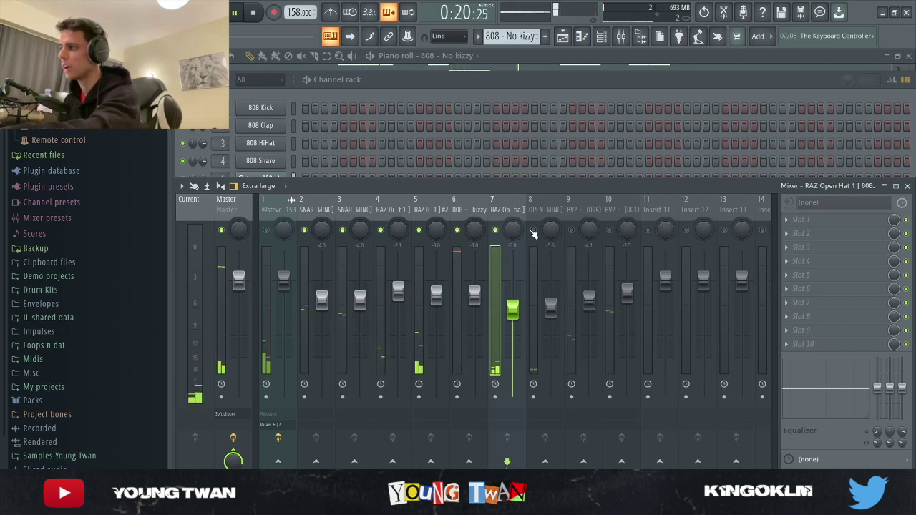
pyautogui.click(581, 211)
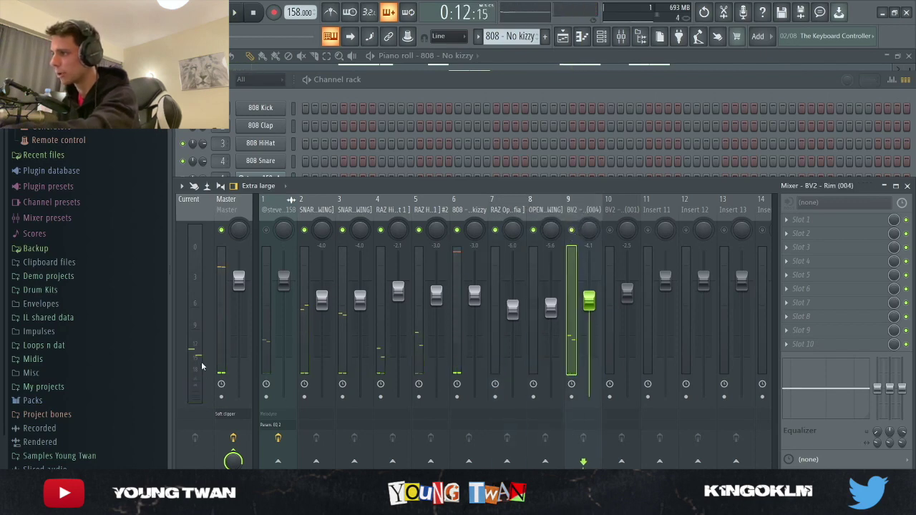
pyautogui.press('space')
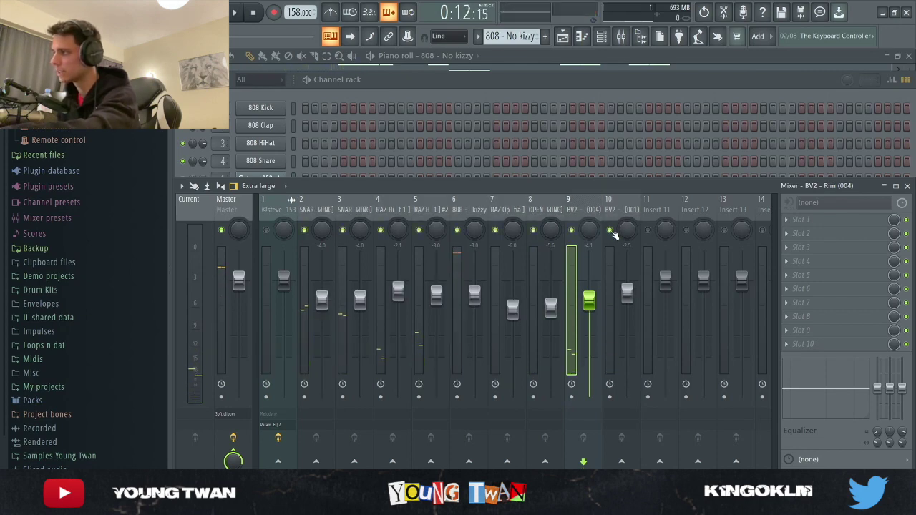
pyautogui.click(621, 269)
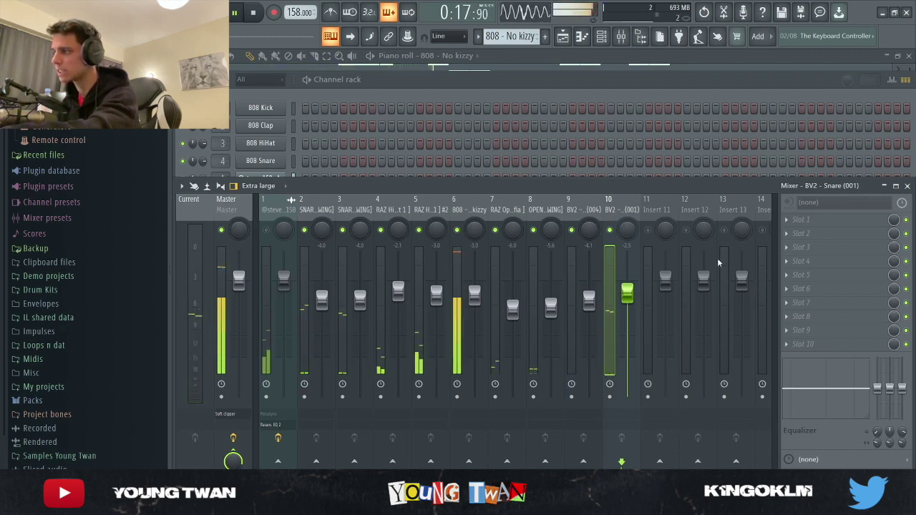
# Step: Reopen and then hide the Mixer so the whole arrangement Playlist is visible
pyautogui.click(621, 35)
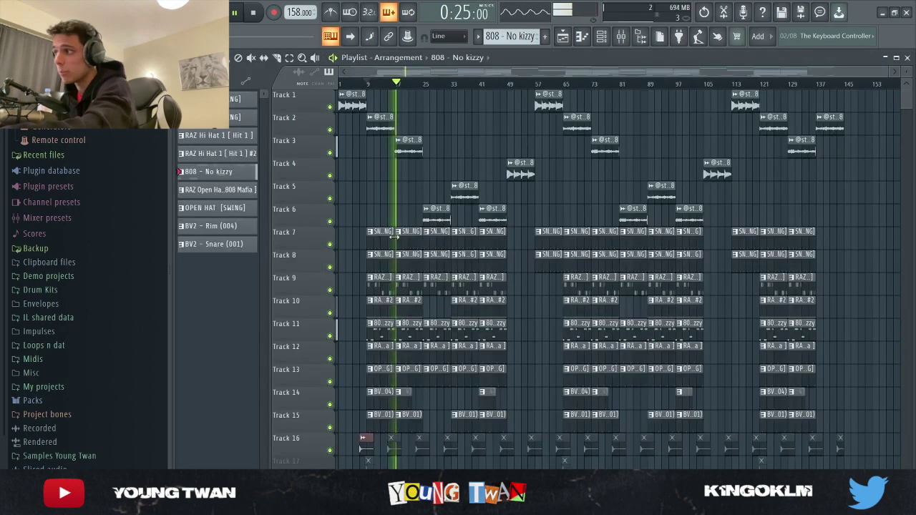
pyautogui.click(621, 36)
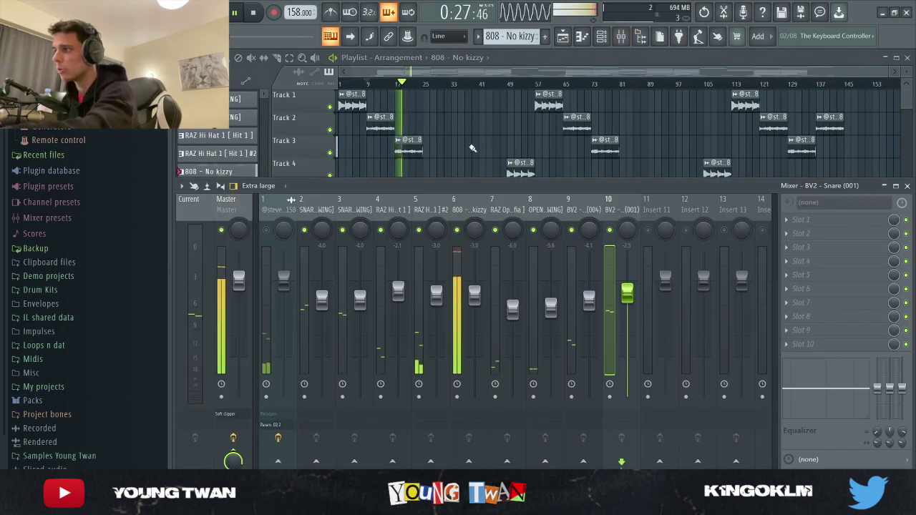
pyautogui.press('F9')
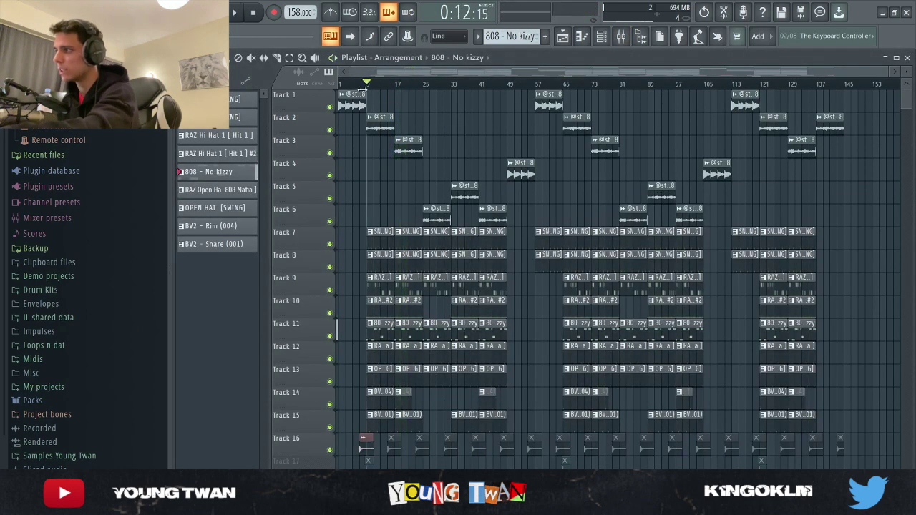
# Step: Stretch Track 1's opening loop clip out to about bar 9, zooming the Playlist to check it
pyautogui.moveTo(356, 100); pyautogui.dragTo(366, 100)
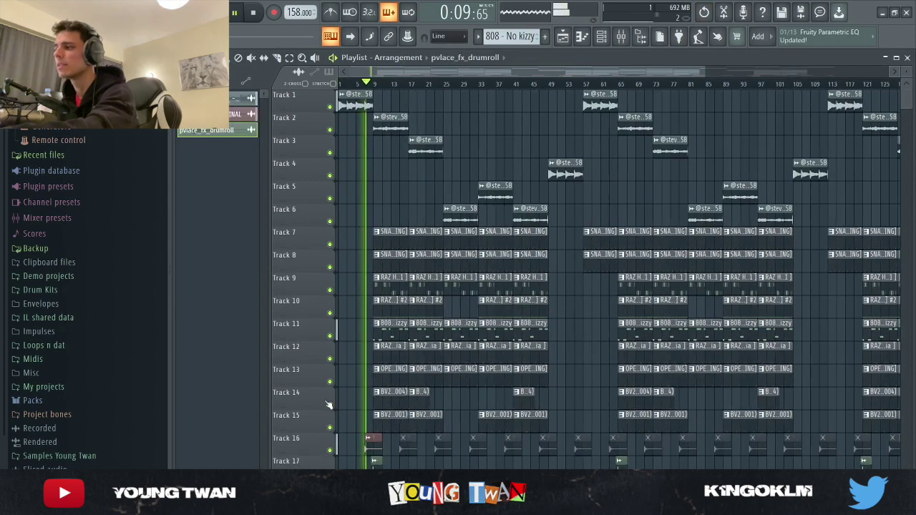
pyautogui.scroll(3, 311, 393)
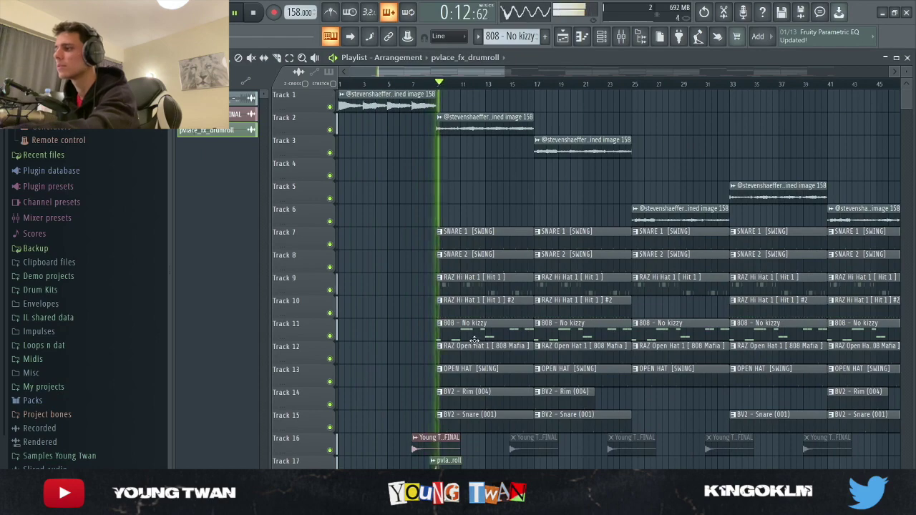
pyautogui.scroll(-3, 476, 339)
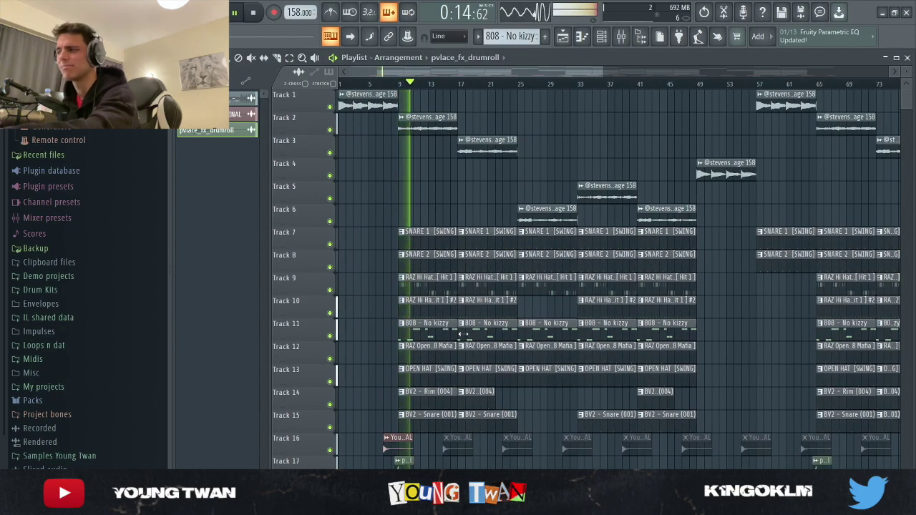
pyautogui.scroll(-4, 462, 334)
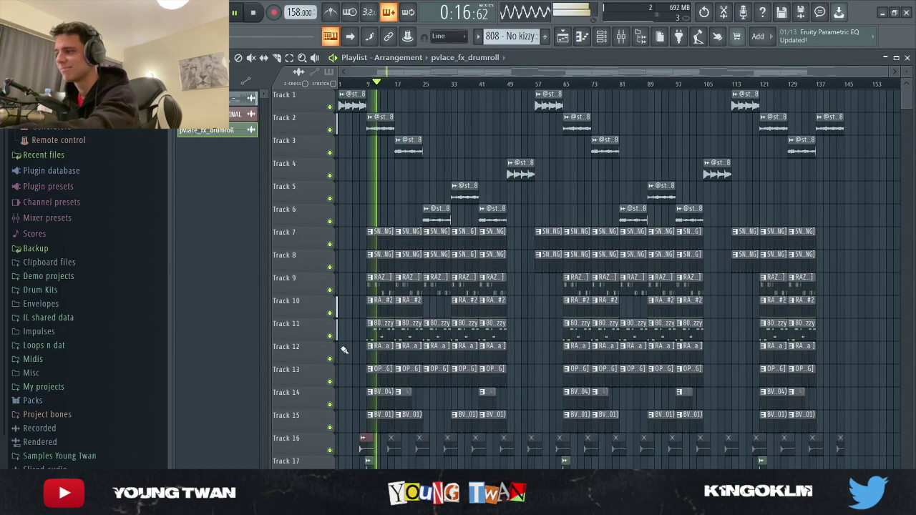
pyautogui.scroll(4, 343, 349)
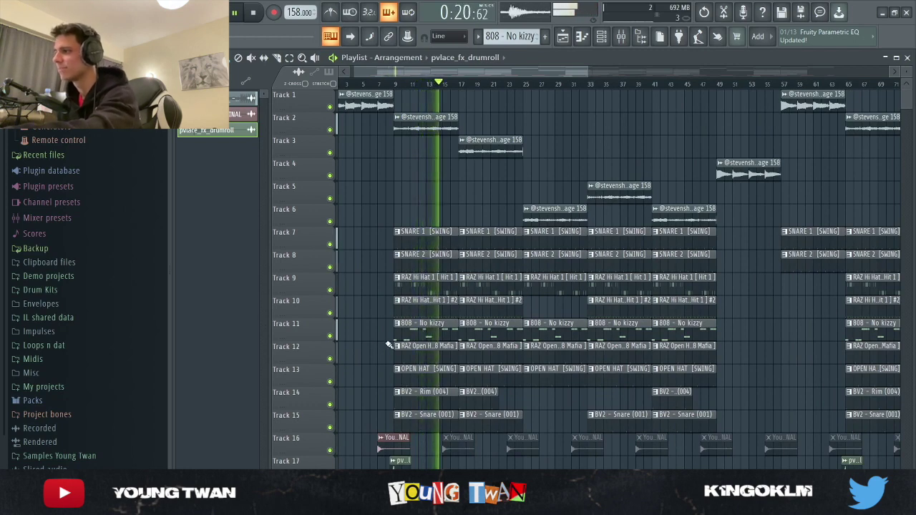
pyautogui.scroll(3, 389, 346)
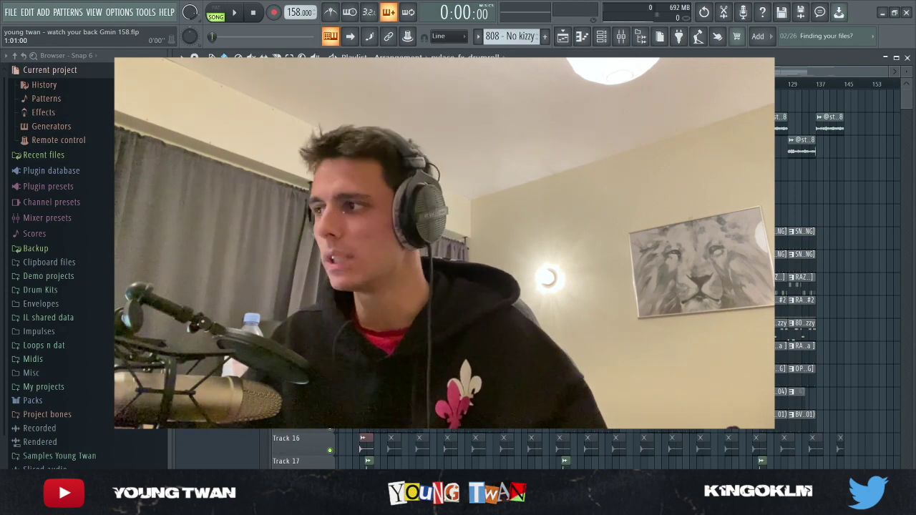
# Step: Bring up the Channel rack step grid with F6
pyautogui.press('F6')
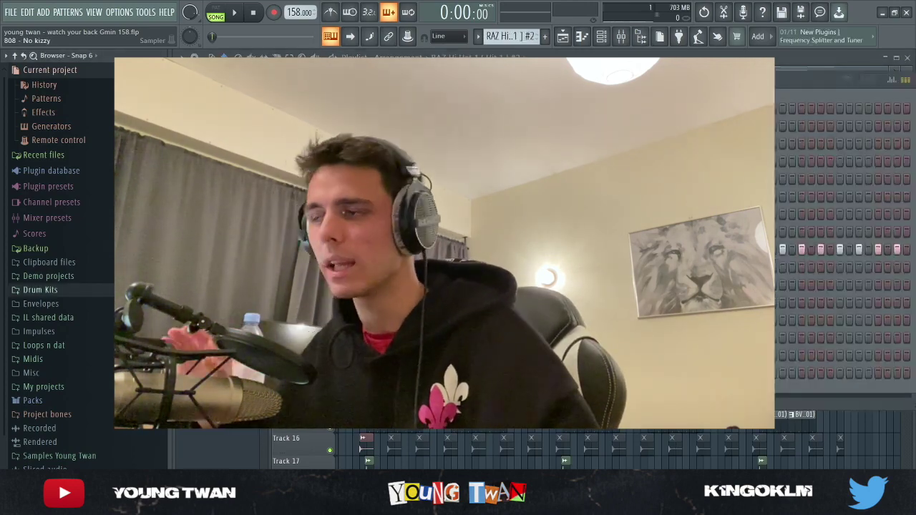